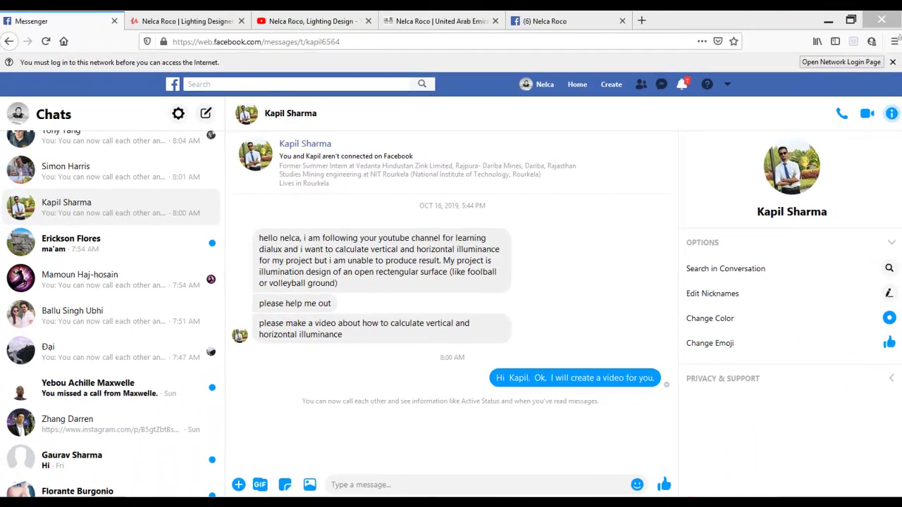
Step: Switch from the browser to DIALux 4.13 and create a new exterior project
right_click(527, 502)
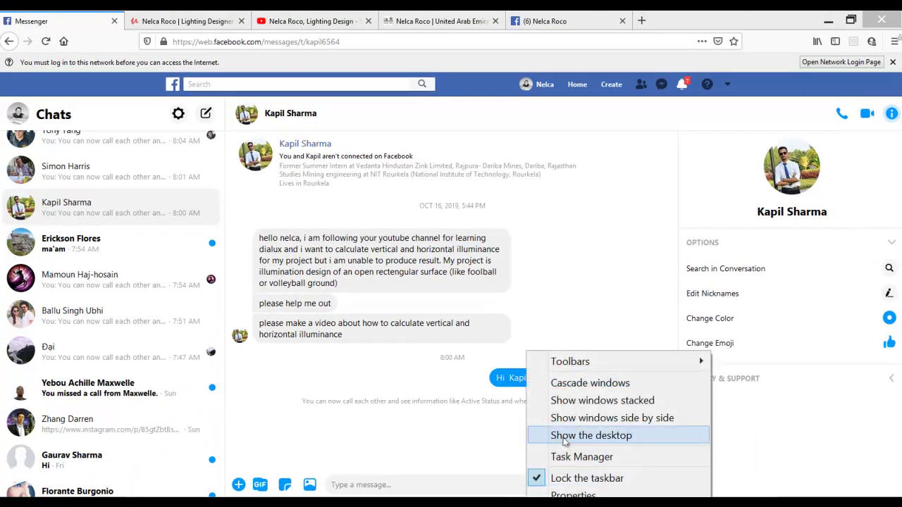
left_click(590, 436)
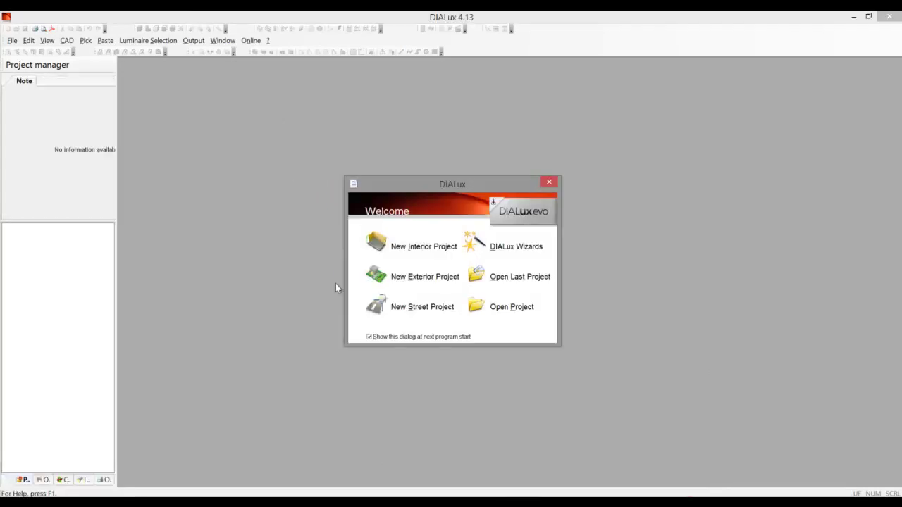
left_click(428, 281)
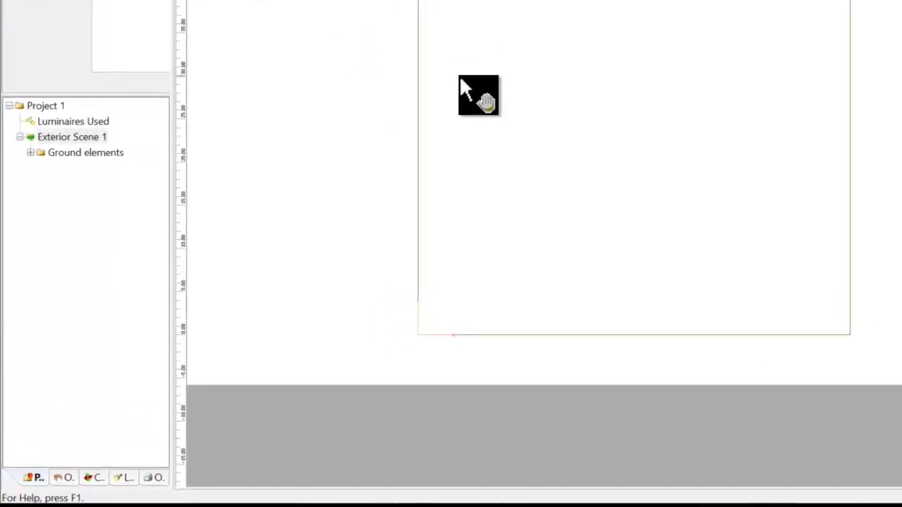
Step: Place a soccer field from the sport facilities over the ground element, with its origin at about X 22.8 m, Y 27.2 m
left_click(65, 479)
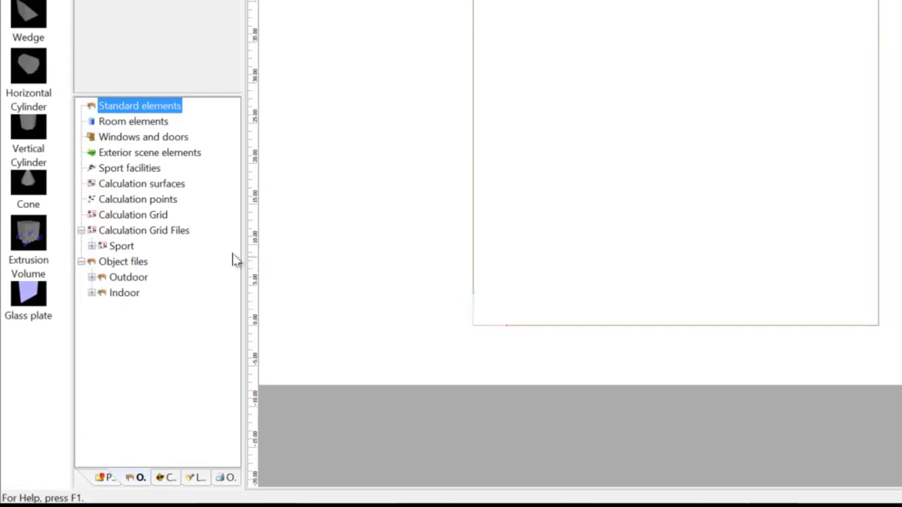
left_click(137, 171)
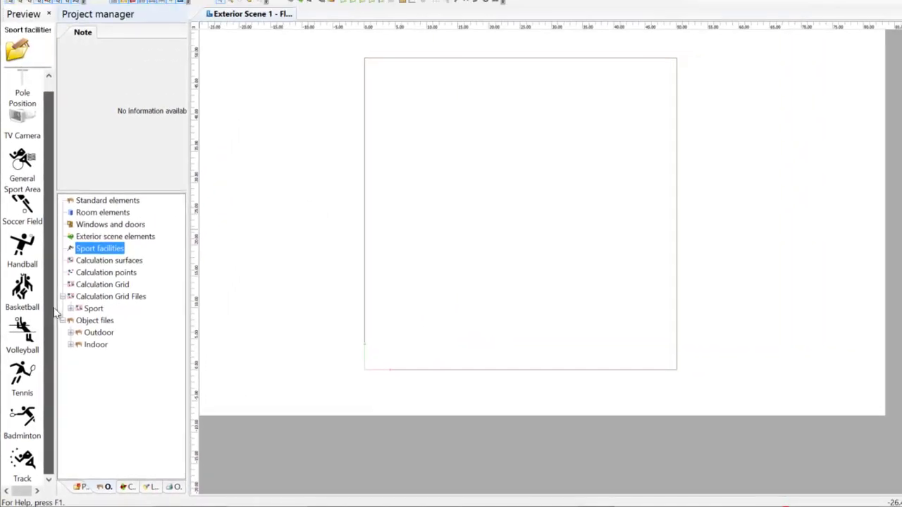
left_click(53, 307)
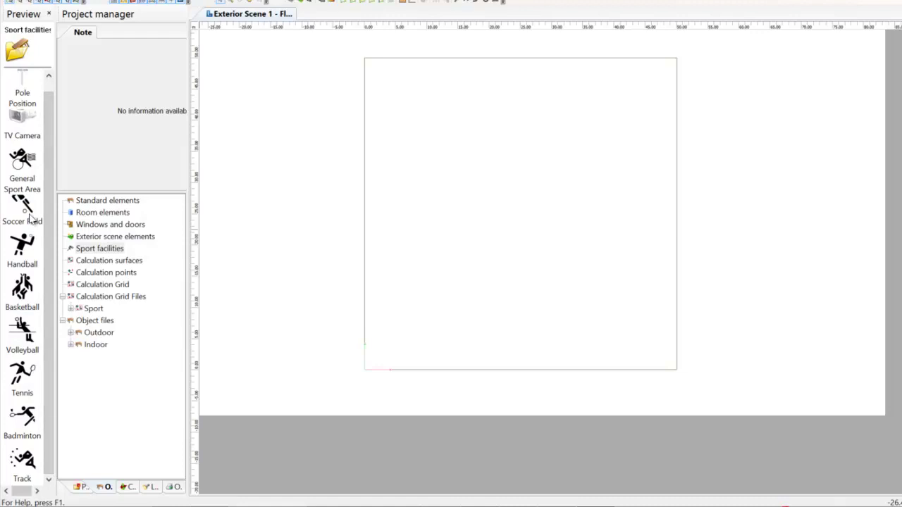
left_click(722, 482)
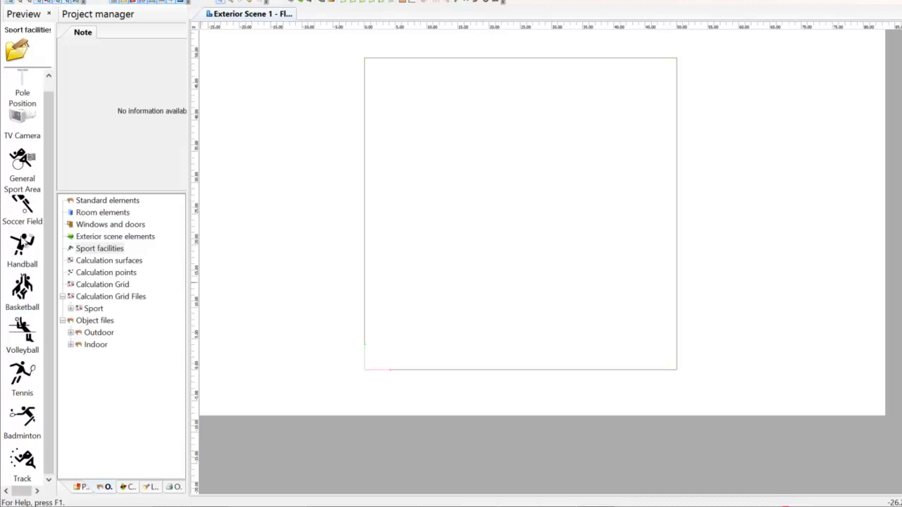
left_click(20, 212)
left_click_drag(15, 210, 507, 200)
scroll(460, 210, "down", 4)
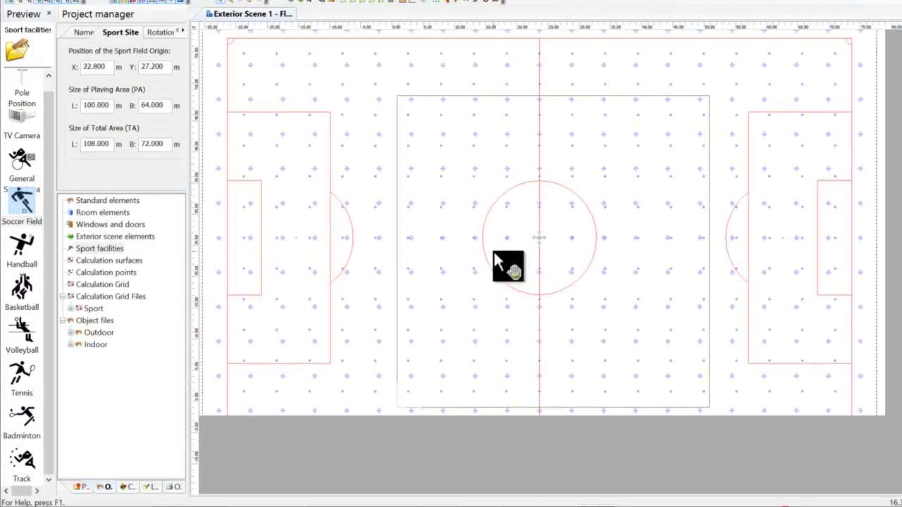
middle_click_drag(560, 262, 543, 257)
scroll(537, 262, "down", 4)
scroll(554, 256, "up", 4)
mouse_move(572, 328)
left_mouse_down()
mouse_move(717, 385)
mouse_move(596, 316)
mouse_move(577, 324)
left_mouse_up()
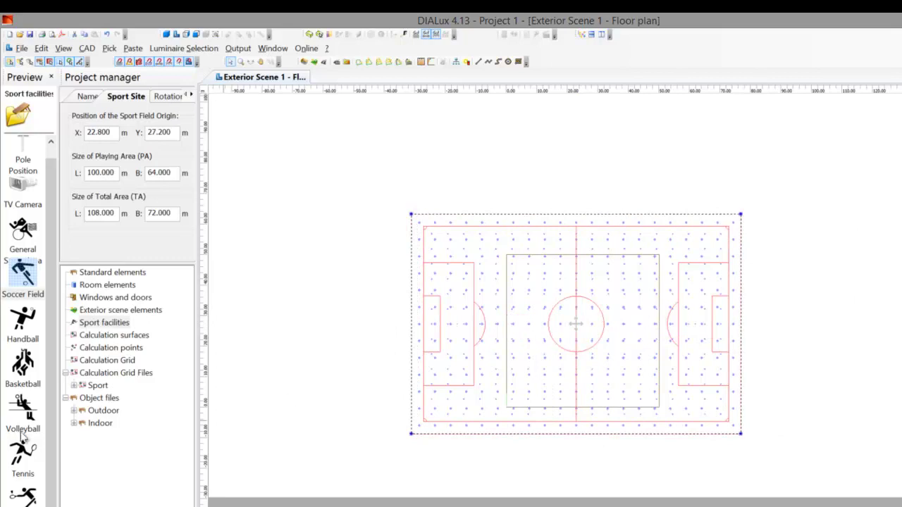
middle_click_drag(318, 359, 301, 357)
scroll(476, 302, "up", 3)
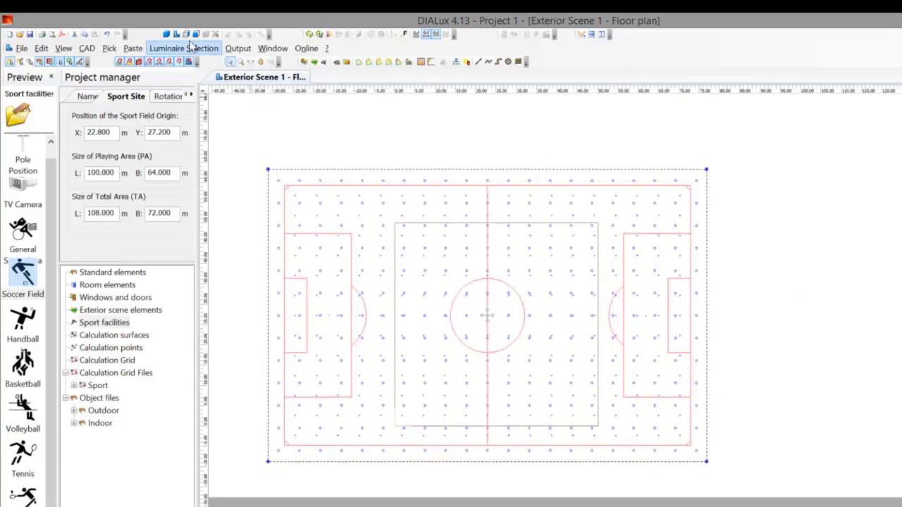
Step: Open the scene in the 3D view and examine from several angles how the ground element fits the soccer field
left_click(166, 33)
left_click(294, 141)
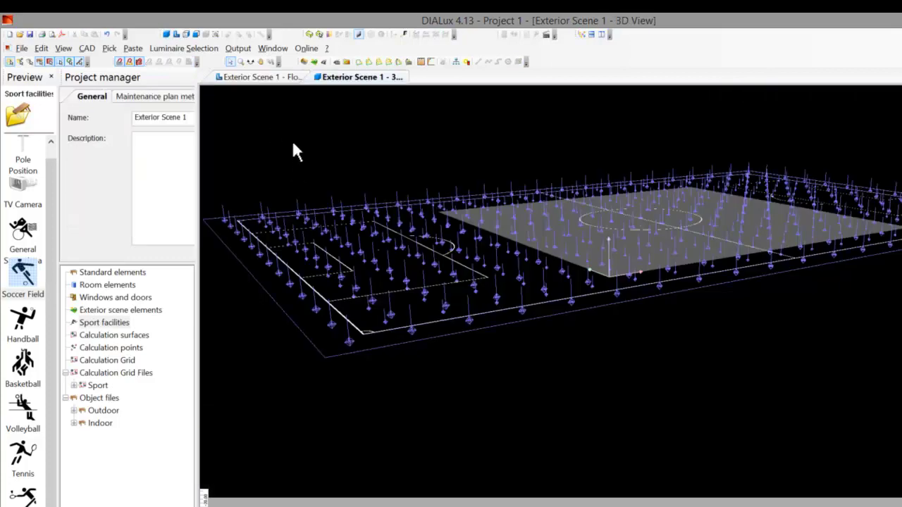
scroll(302, 162, "up", 2)
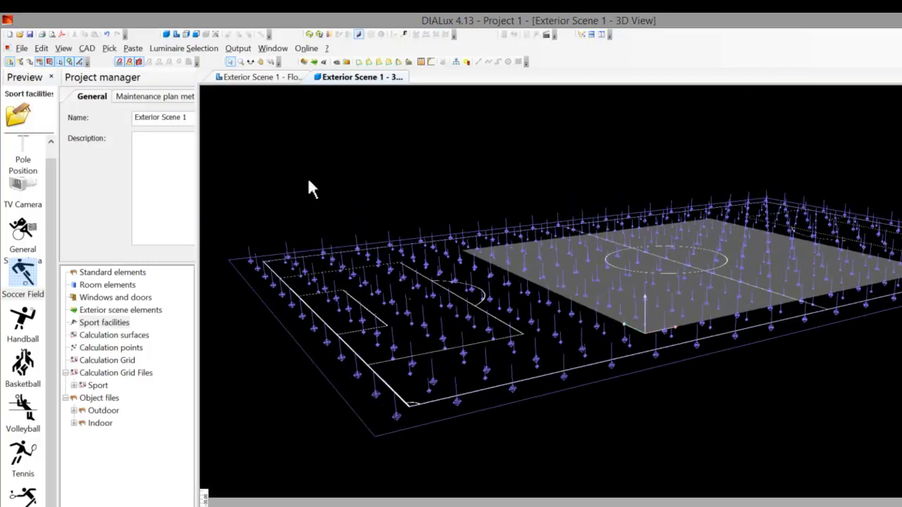
left_click(251, 62)
left_click_drag(287, 103, 320, 183)
middle_click_drag(260, 149, 262, 146)
scroll(262, 146, "down", 2)
left_click_drag(262, 146, 255, 210)
middle_click_drag(255, 209, 230, 204)
left_click_drag(229, 201, 262, 257)
scroll(276, 248, "down", 2)
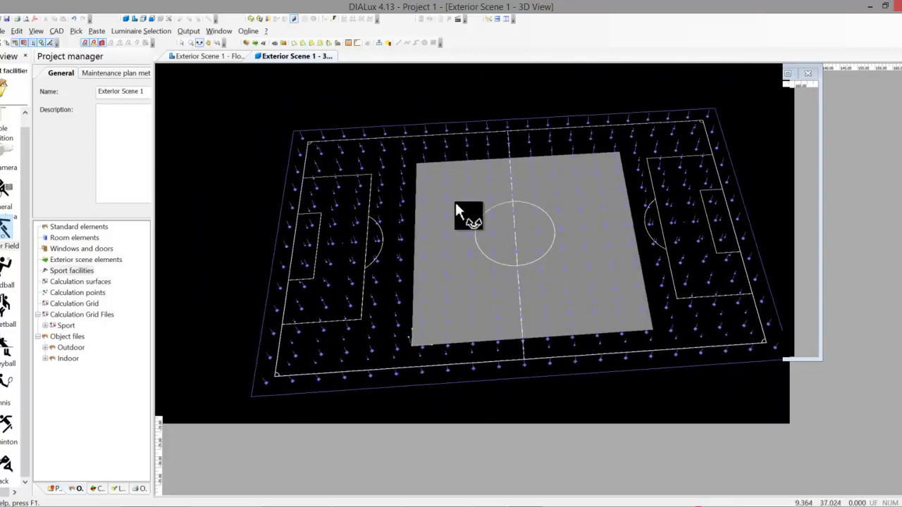
scroll(427, 217, "up", 2)
left_click_drag(427, 217, 339, 148)
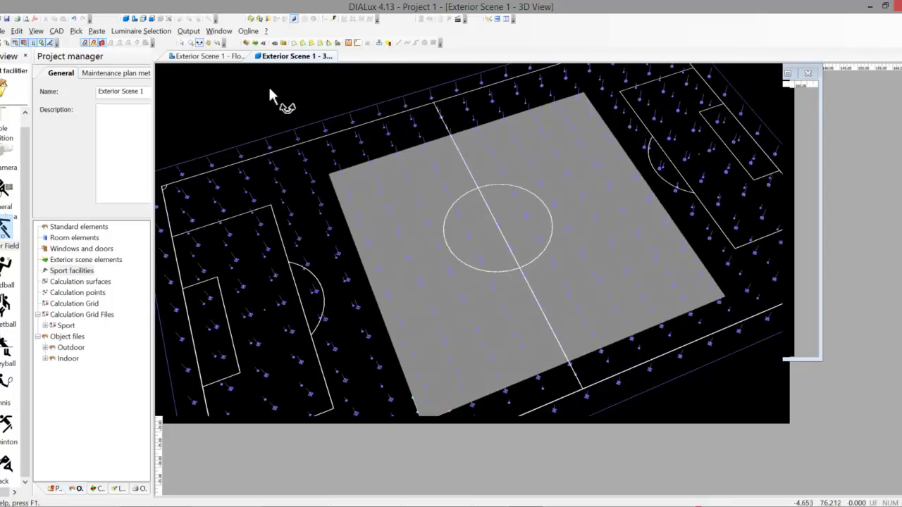
Step: In the floor plan, stretch all four edges of the ground element out to the soccer field's total area boundary
left_click(225, 61)
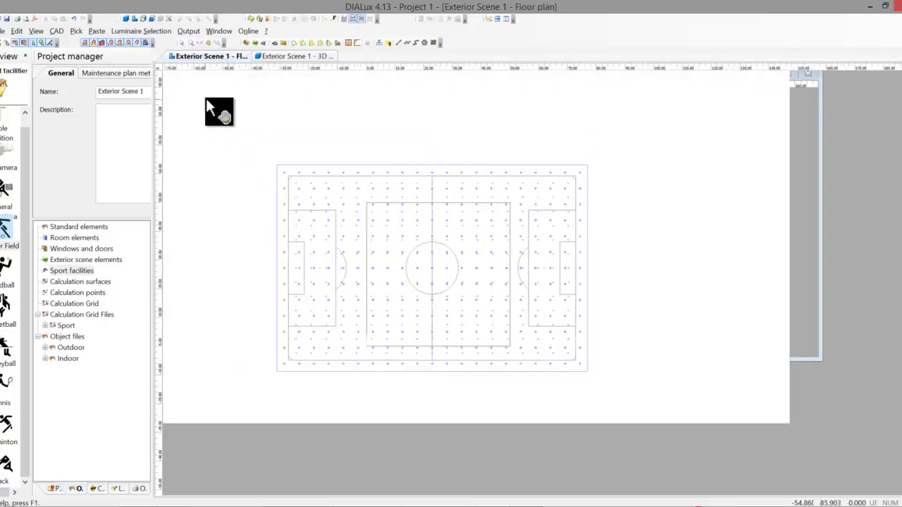
left_click(182, 42)
left_click(410, 205)
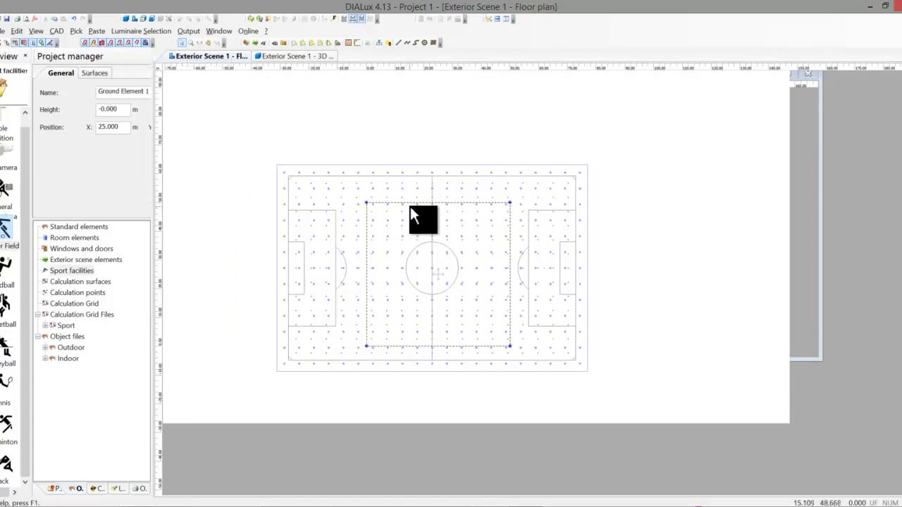
left_click_drag(410, 201, 410, 164)
left_click_drag(366, 231, 277, 227)
left_click_drag(502, 250, 588, 254)
scroll(499, 363, "up", 2)
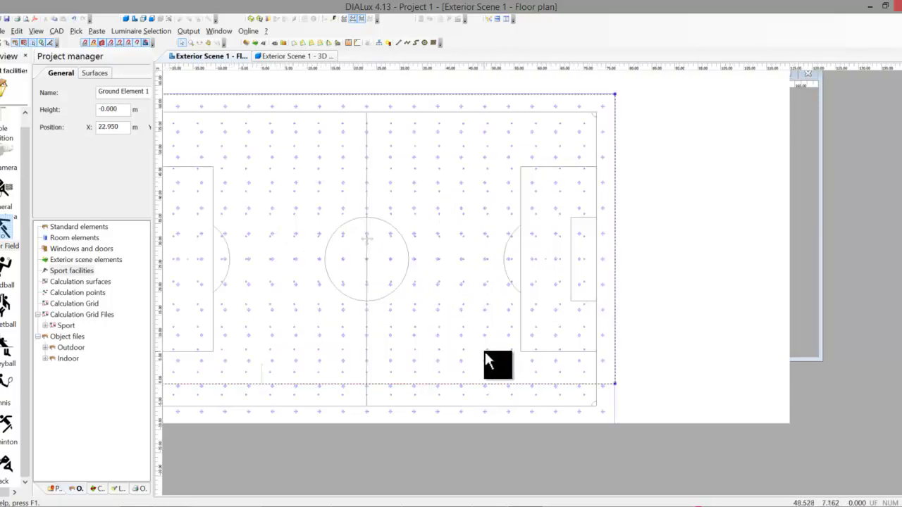
middle_click_drag(475, 377, 545, 198)
left_click_drag(542, 213, 552, 254)
left_click(530, 331)
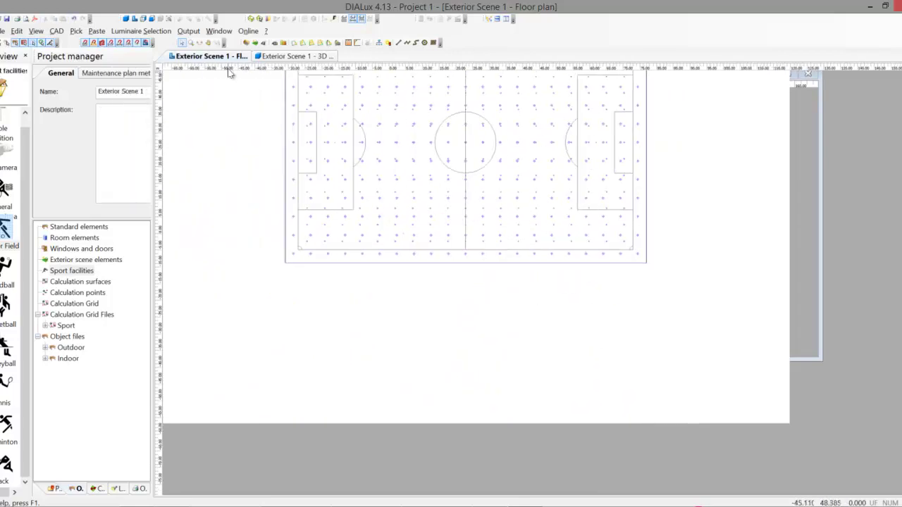
Step: Return to the 3D view and inspect the enlarged ground element beneath the soccer field
left_click(276, 56)
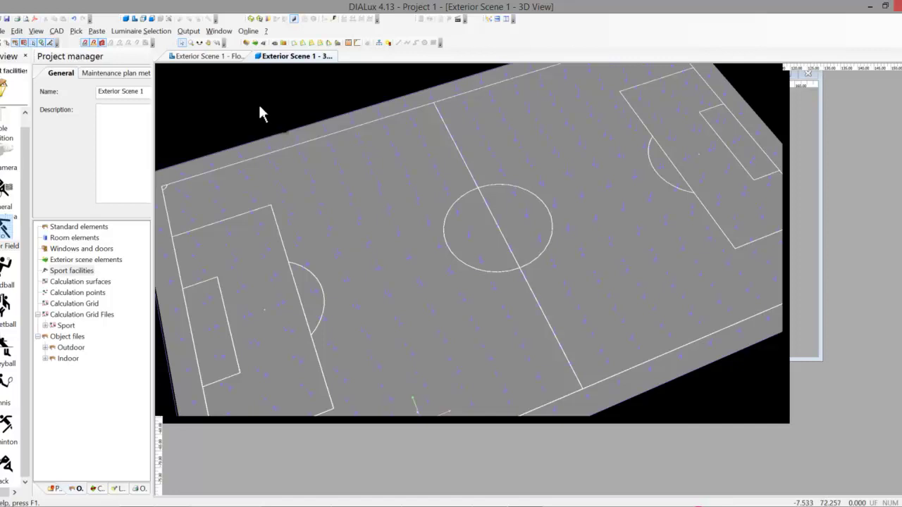
middle_click_drag(260, 111, 284, 105)
left_click(199, 42)
left_click_drag(227, 126, 261, 141)
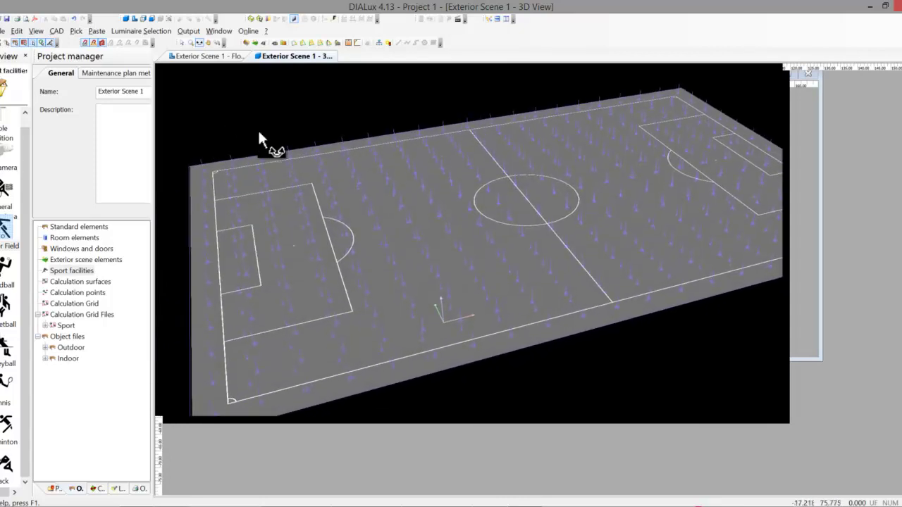
Step: Widen the property area and identify the soccer field's TA and PA calculation grids by selecting each in the 3D view
left_click(182, 43)
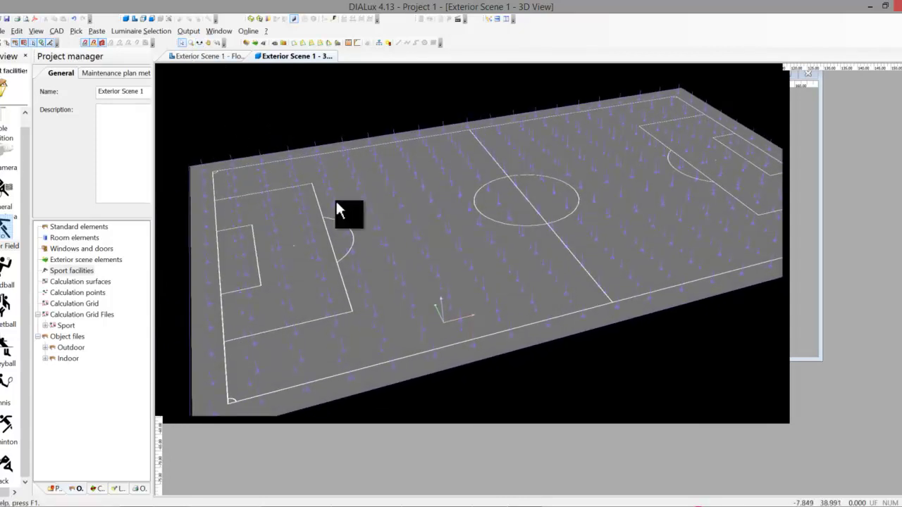
left_click(327, 243)
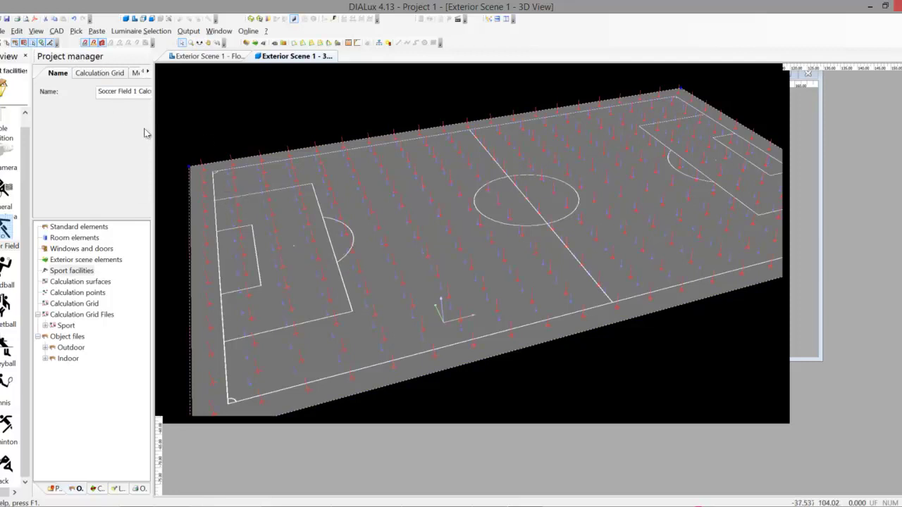
left_click_drag(152, 128, 194, 133)
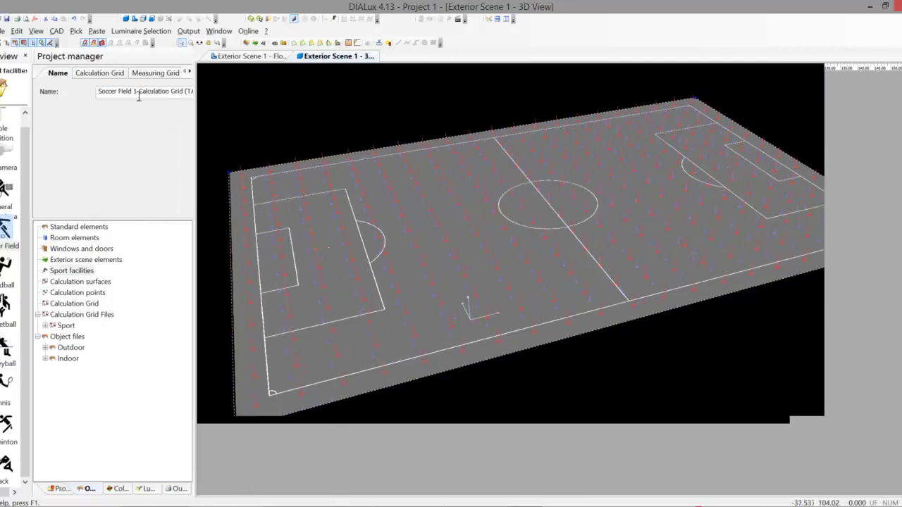
left_click(139, 91)
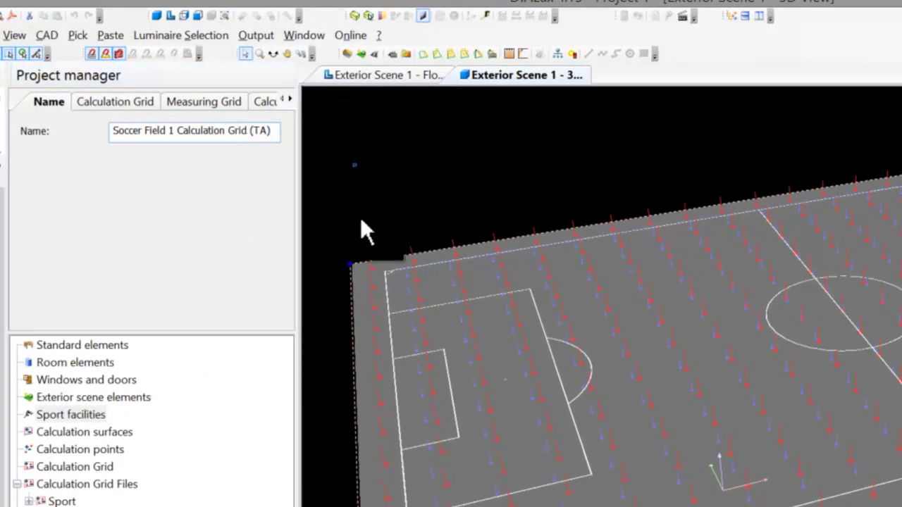
left_click(373, 248)
left_click(409, 296)
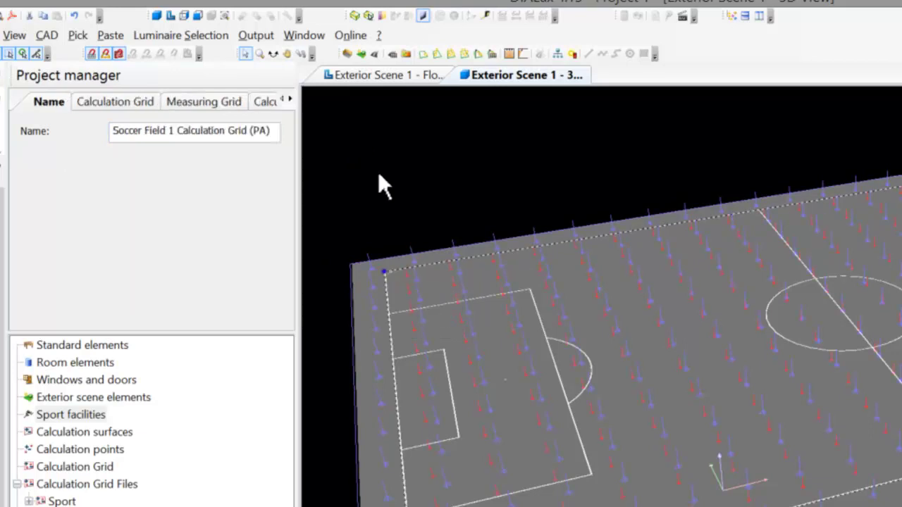
Step: Return to the floor plan and select the soccer field's total area (TA) calculation grid to examine its points
left_click(381, 76)
middle_click_drag(608, 235, 594, 308)
scroll(614, 169, "up", 2)
middle_click_drag(618, 193, 692, 311)
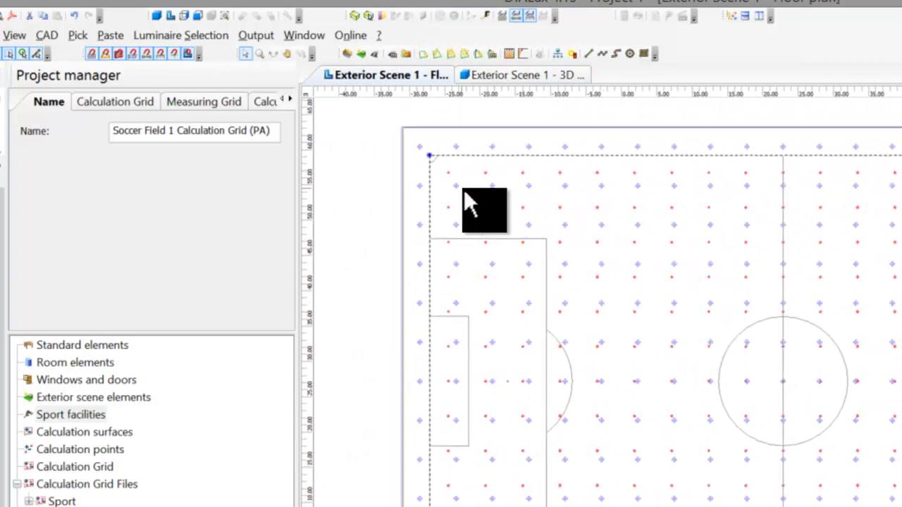
left_click(417, 147)
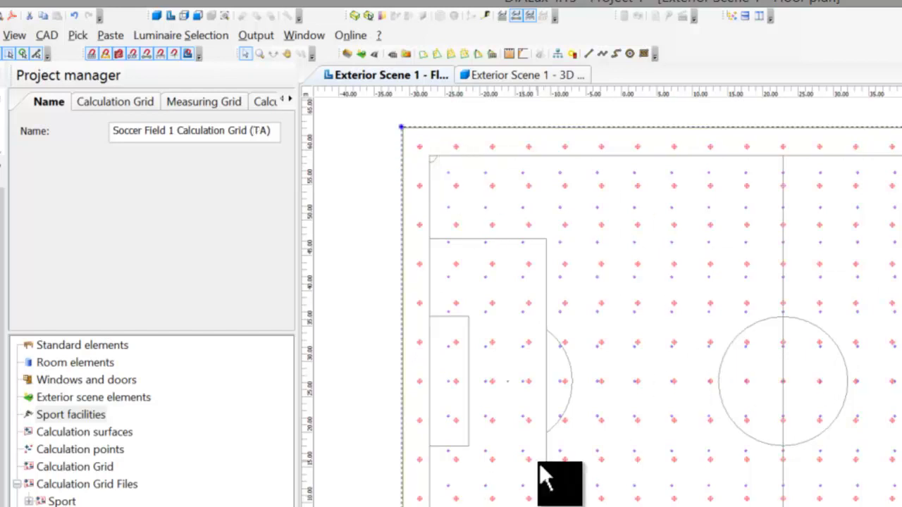
scroll(630, 154, "up", 2)
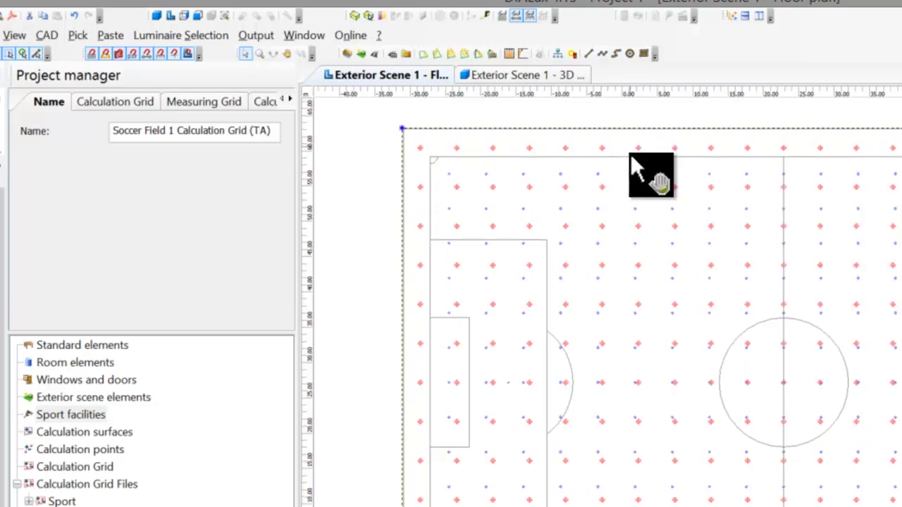
scroll(710, 255, "down", 2)
middle_click_drag(714, 264, 619, 165)
scroll(633, 238, "down", 1)
middle_click_drag(638, 257, 604, 241)
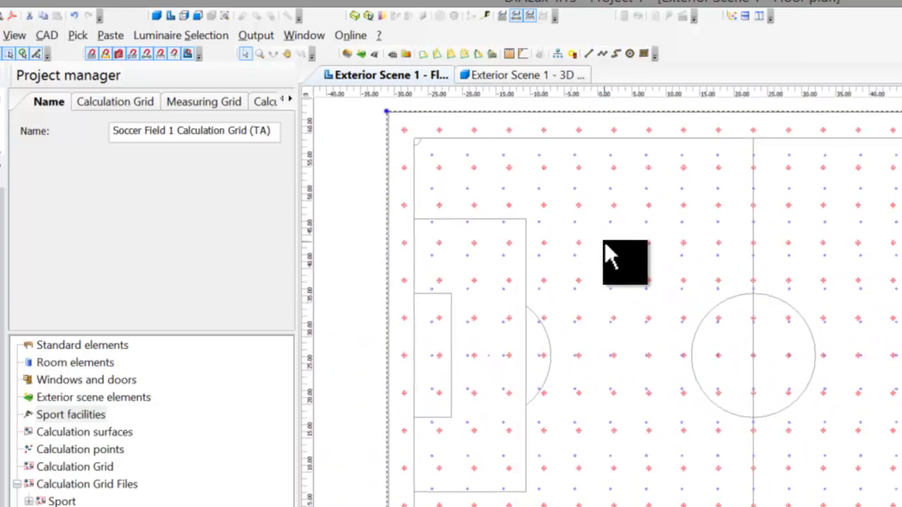
Step: Compare the extents of the PA and TA calculation grids by selecting each in turn, and clear the selection
left_click(574, 184)
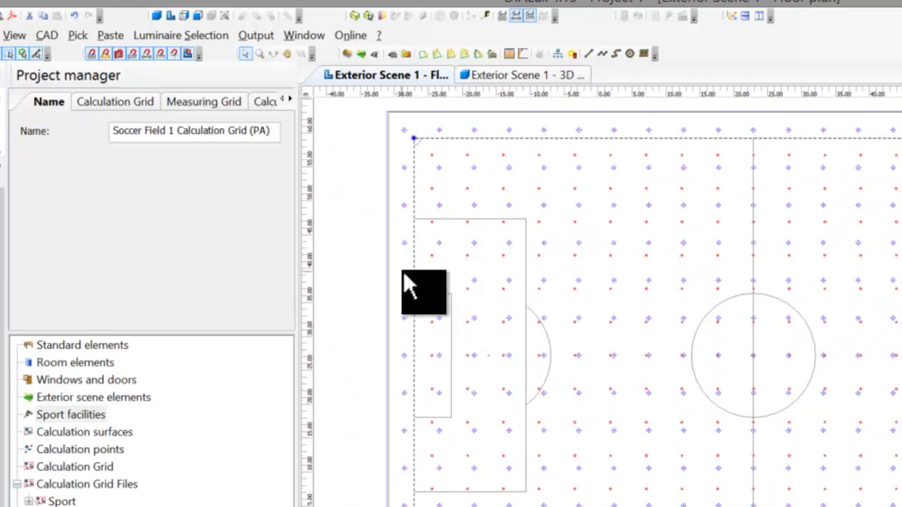
left_click(436, 132)
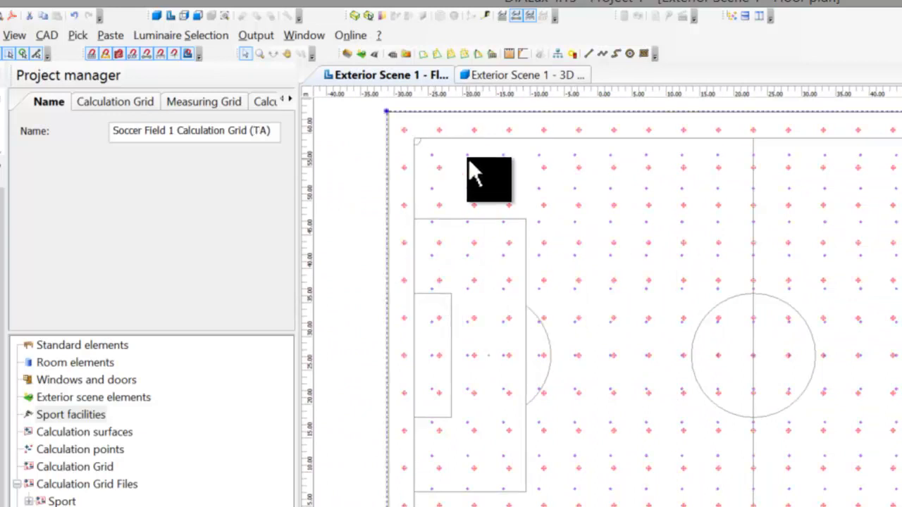
left_click(468, 158)
left_click(376, 224)
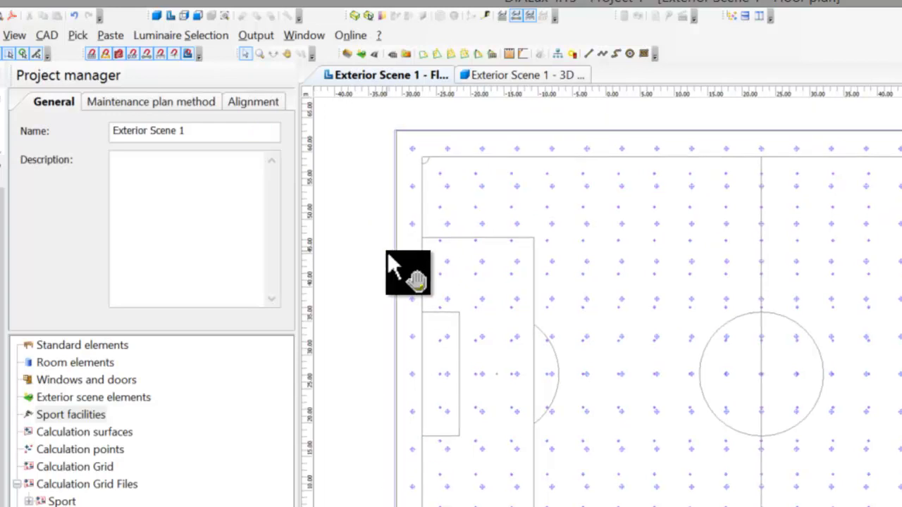
Step: Select the soccer field's PA calculation grid and review its calculation grid, measuring grid and illuminance calculation settings
left_click(468, 205)
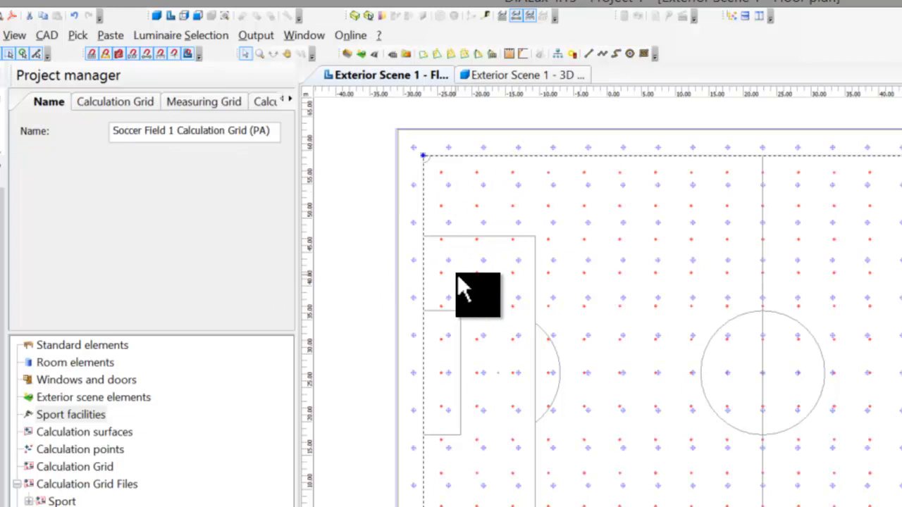
left_click(115, 106)
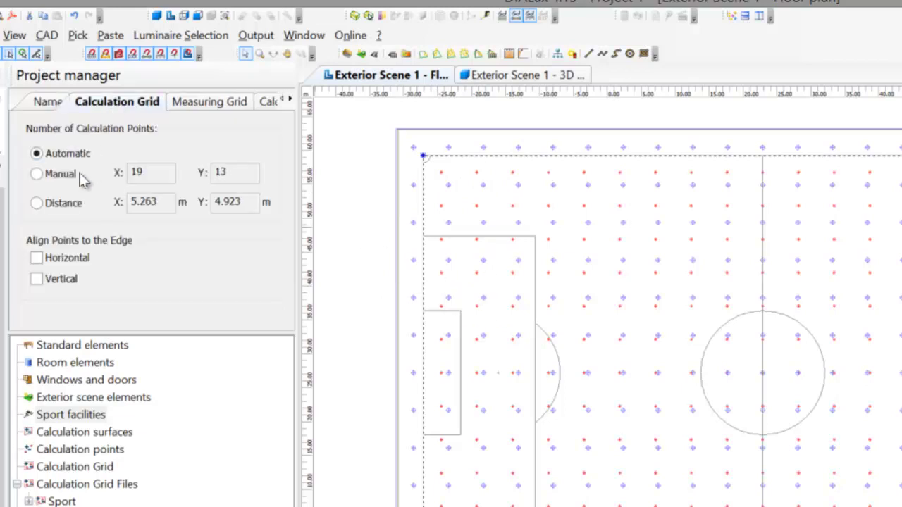
left_click(192, 103)
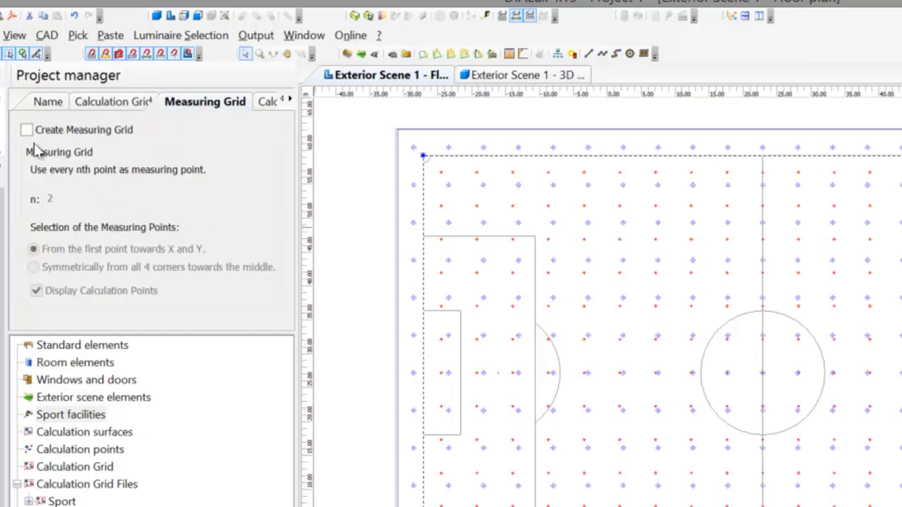
left_click(290, 99)
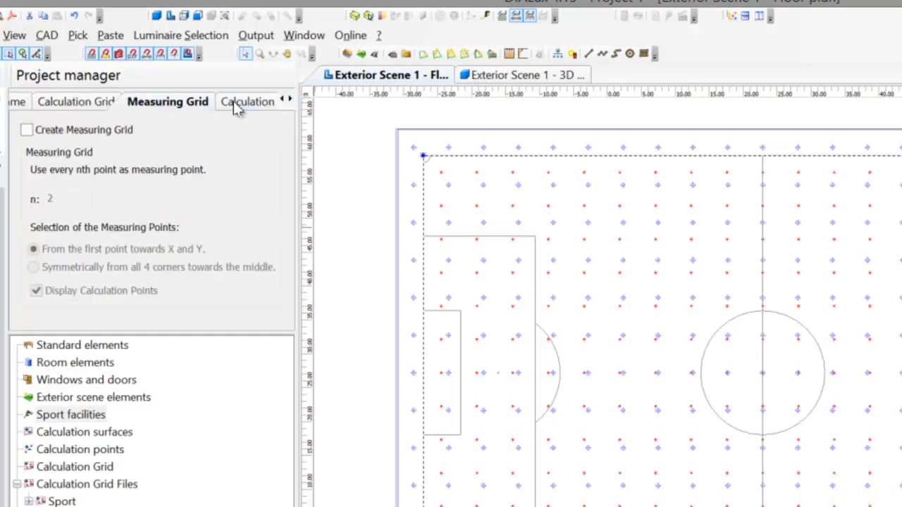
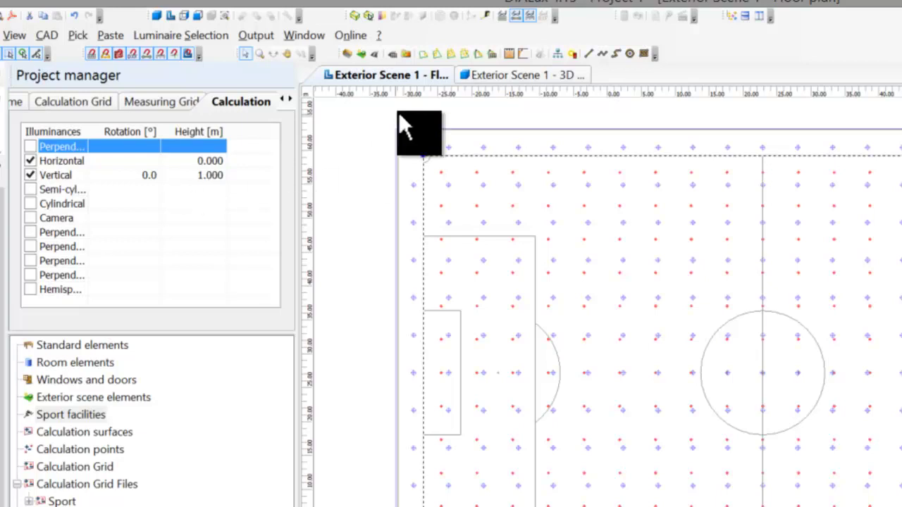
Step: Return to the 3D view and select the soccer field's PA calculation grid near the field corner
left_click(486, 75)
scroll(435, 168, "down", 1)
scroll(436, 169, "up", 3)
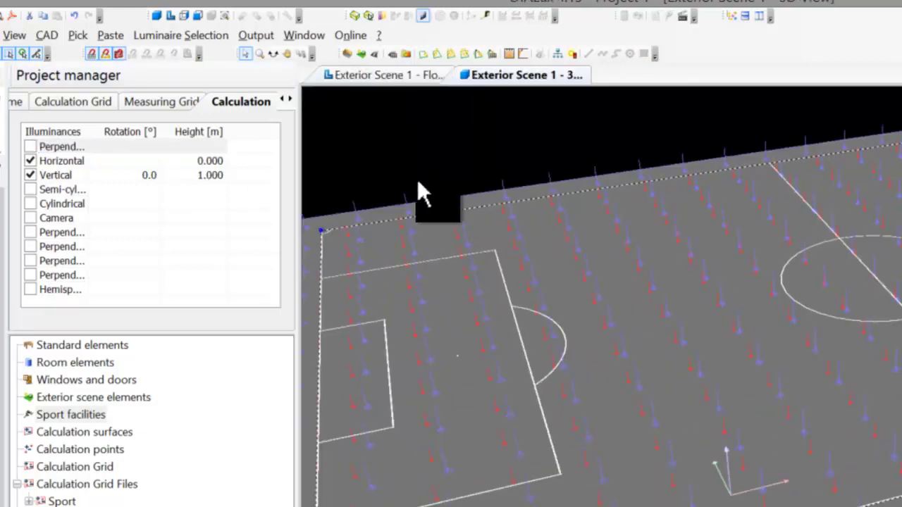
left_click_drag(395, 136, 425, 121)
middle_click_drag(395, 137, 411, 187)
left_click(436, 223)
scroll(510, 237, "down", 3)
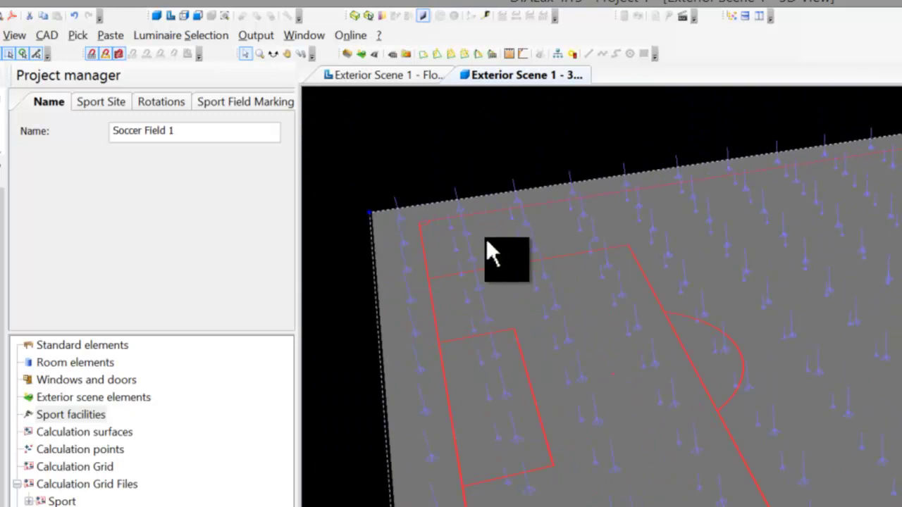
left_click(501, 251)
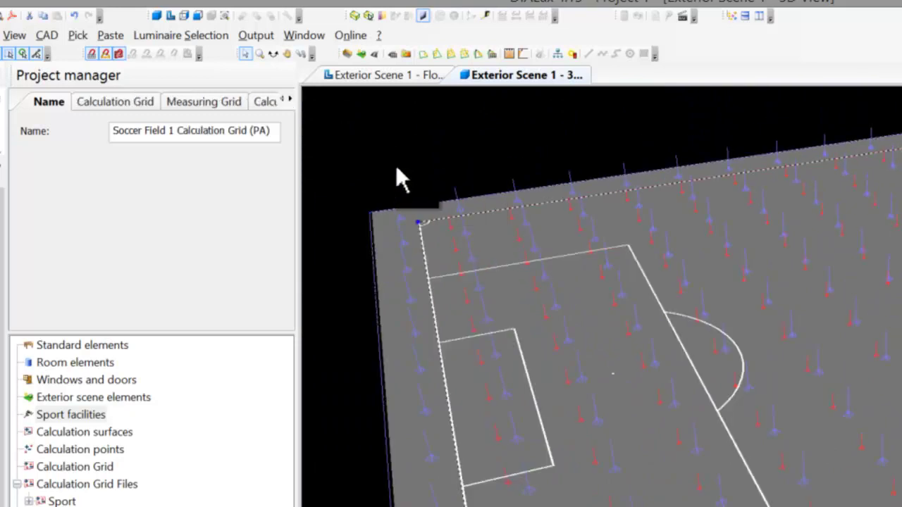
Step: Orbit around the soccer field to examine the calculation points and their vertical direction markers from several sides
middle_click_drag(400, 165, 384, 129)
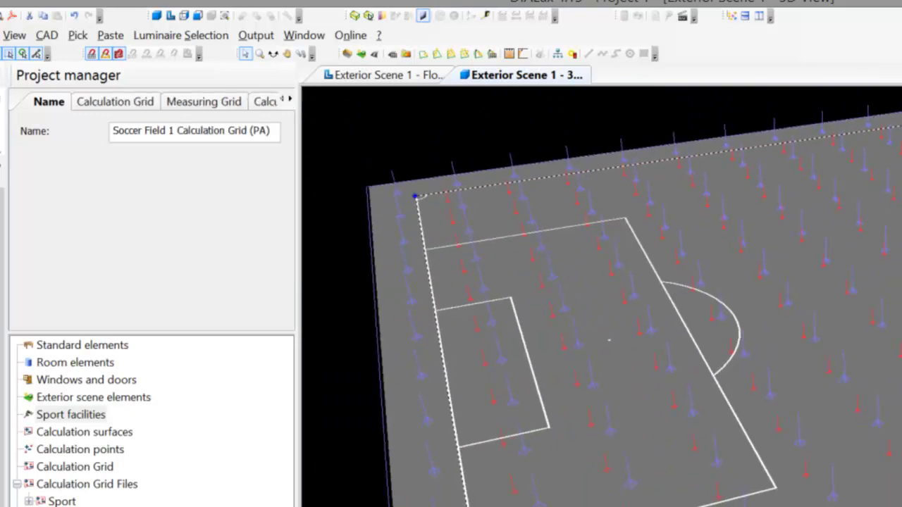
middle_click_drag(479, 416, 453, 376)
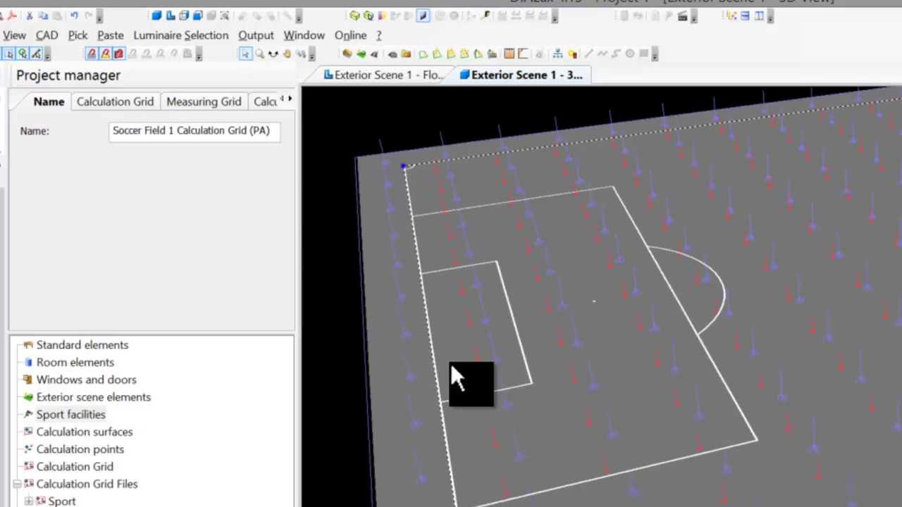
middle_click_drag(513, 331, 528, 312)
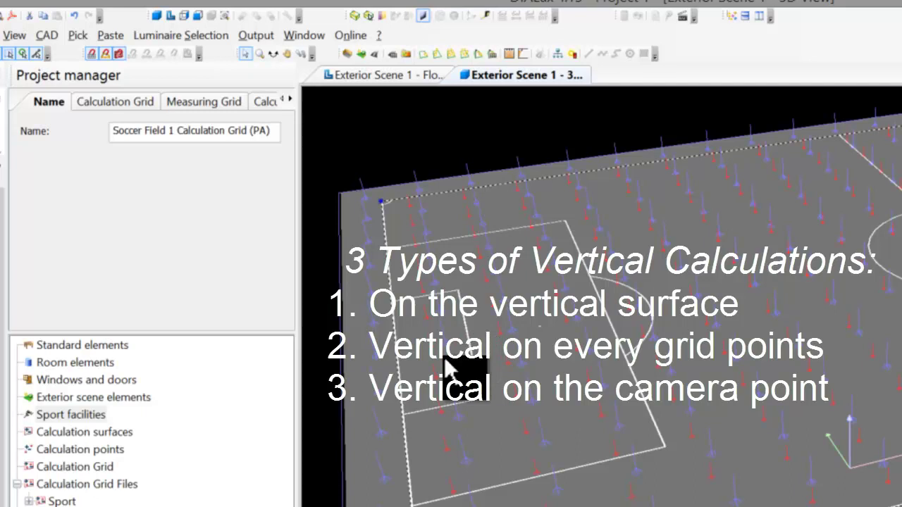
middle_click_drag(539, 355, 433, 376)
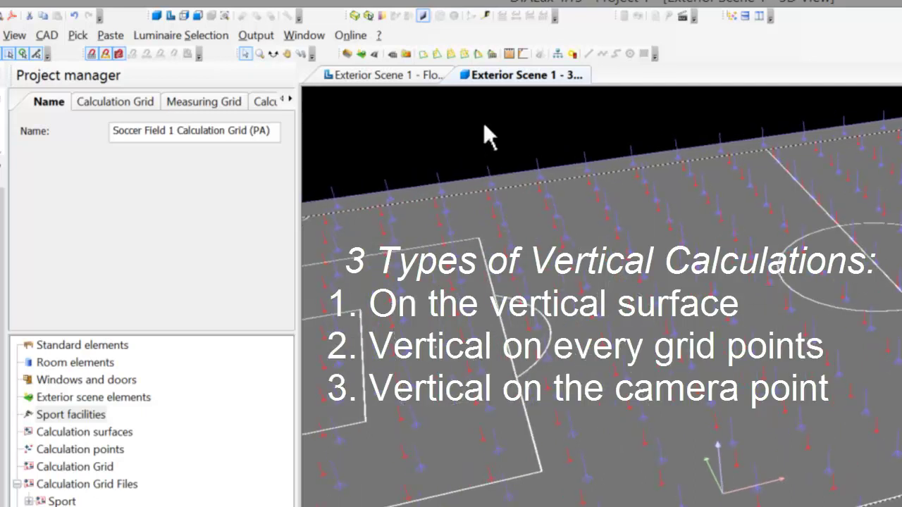
left_click(273, 54)
left_click_drag(652, 252, 811, 356)
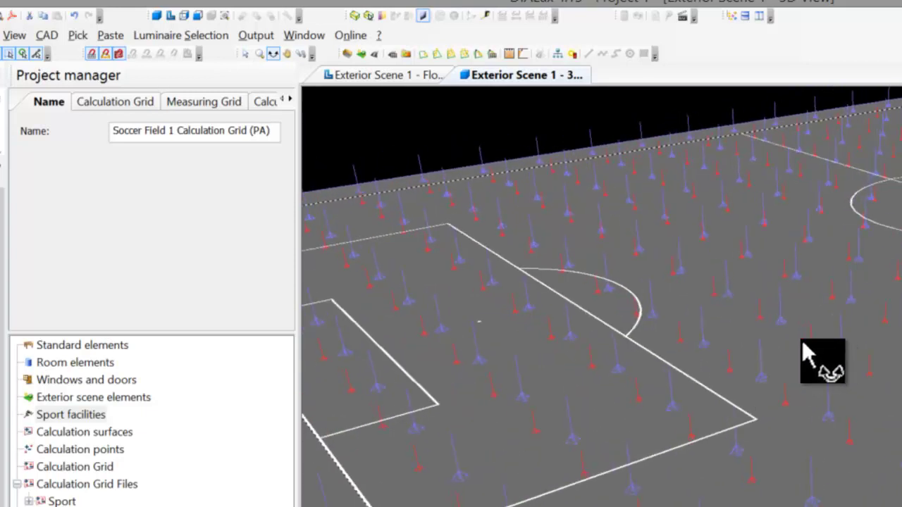
left_click_drag(756, 319, 725, 347)
middle_click_drag(754, 350, 508, 398)
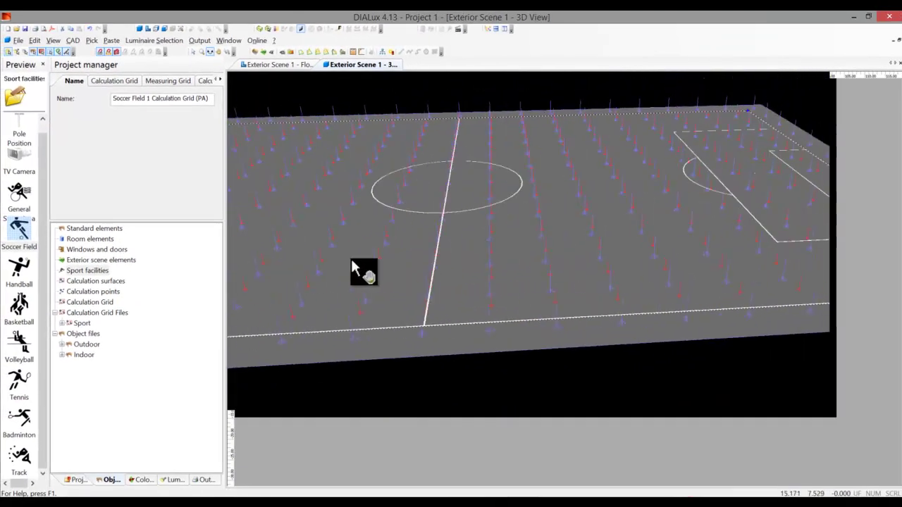
left_click_drag(351, 258, 521, 243)
left_click_drag(662, 208, 616, 243)
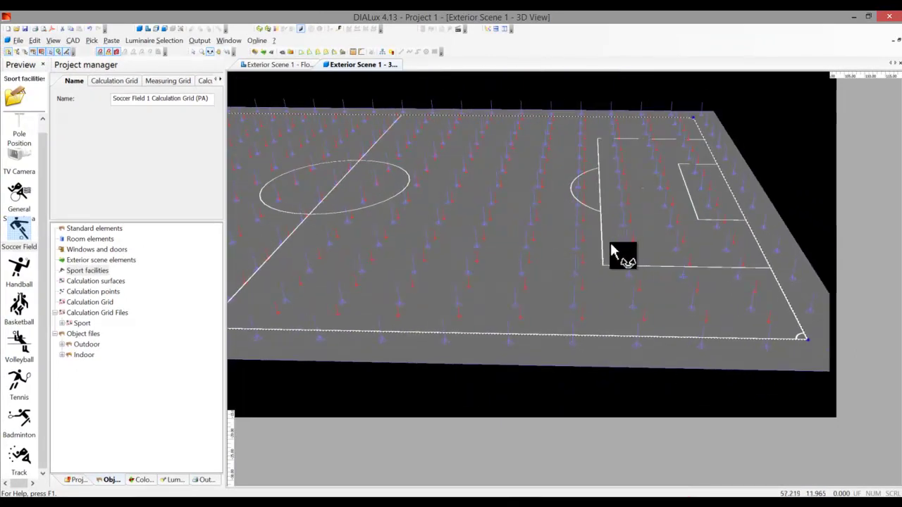
left_click_drag(493, 238, 526, 237)
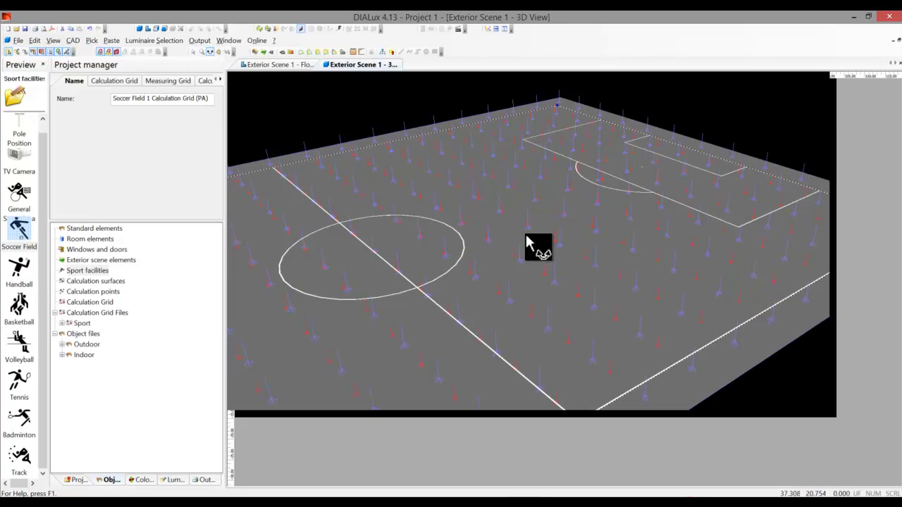
Step: Set the height of the PA grid's vertical illuminance calculation to 1.2 m
left_click(221, 82)
left_click(188, 81)
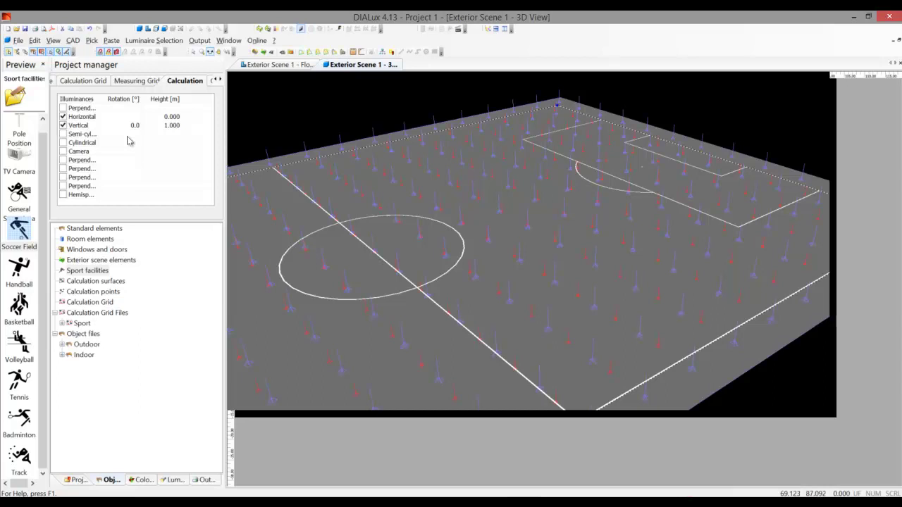
left_click(164, 126)
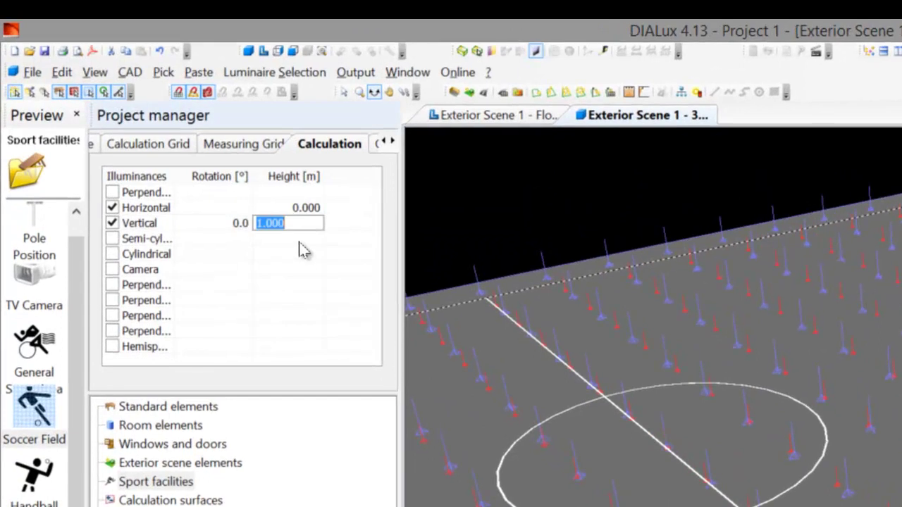
type("1.2")
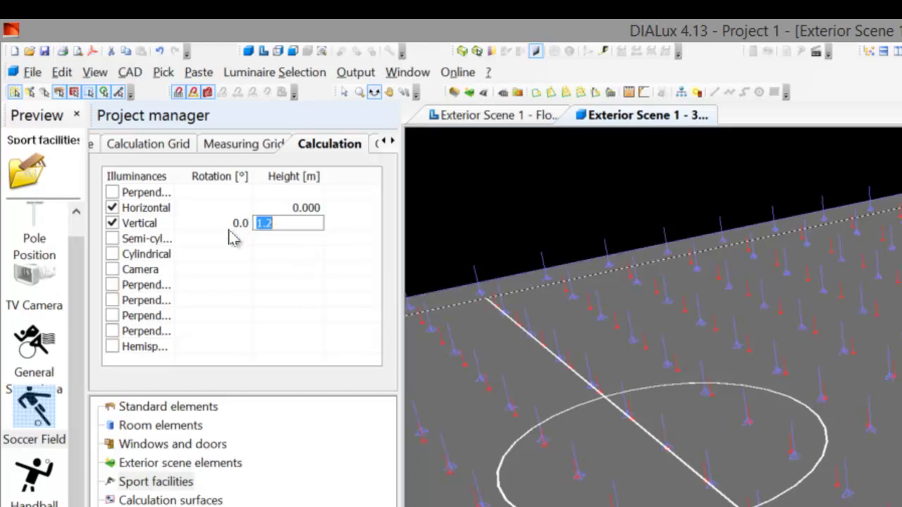
left_click(277, 254)
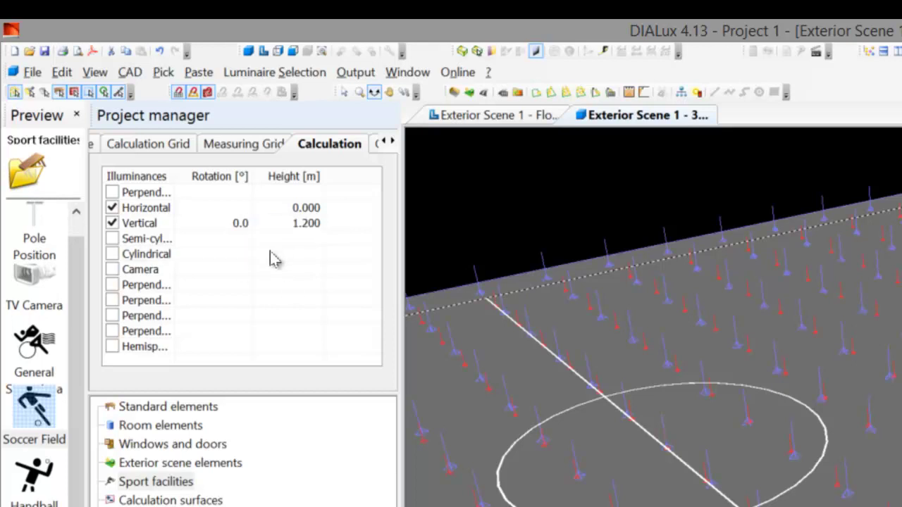
left_click_drag(539, 207, 486, 243)
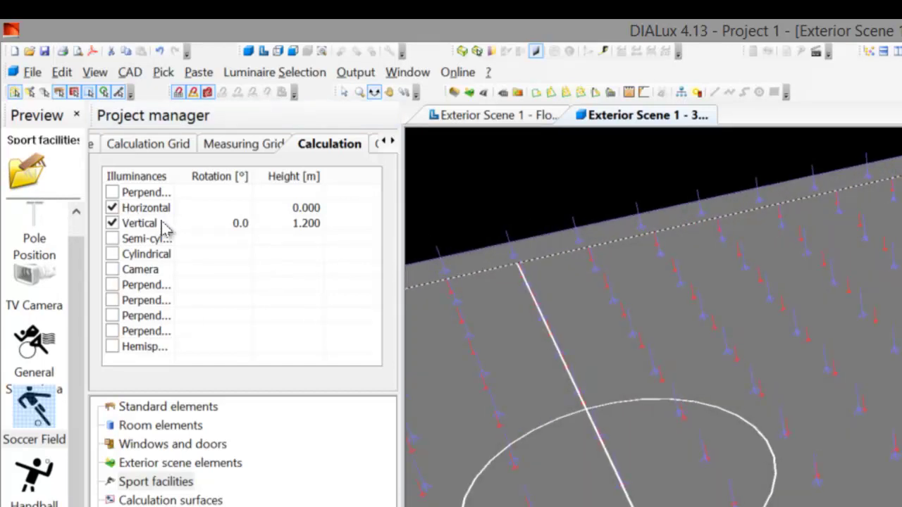
Step: Check the PA grid's gradient settings and return to its illuminance calculation settings
left_click(392, 143)
left_click(346, 145)
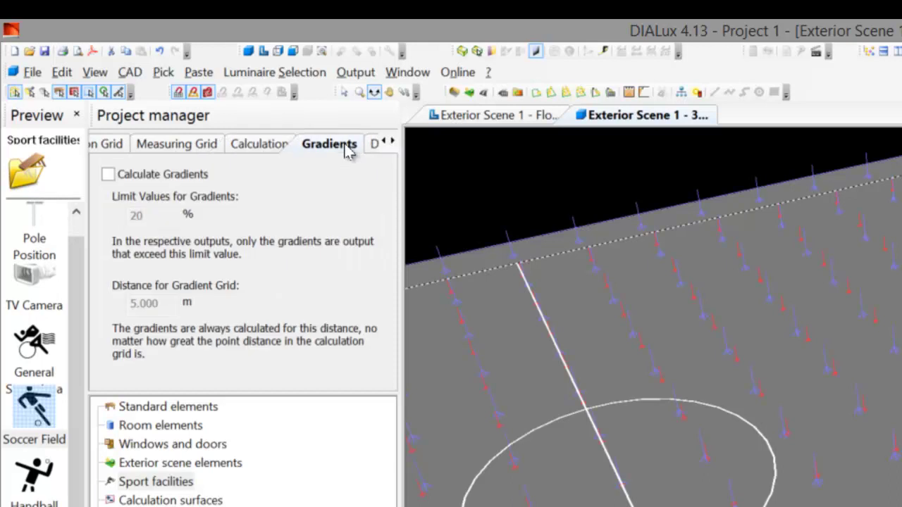
left_click_drag(483, 193, 467, 176)
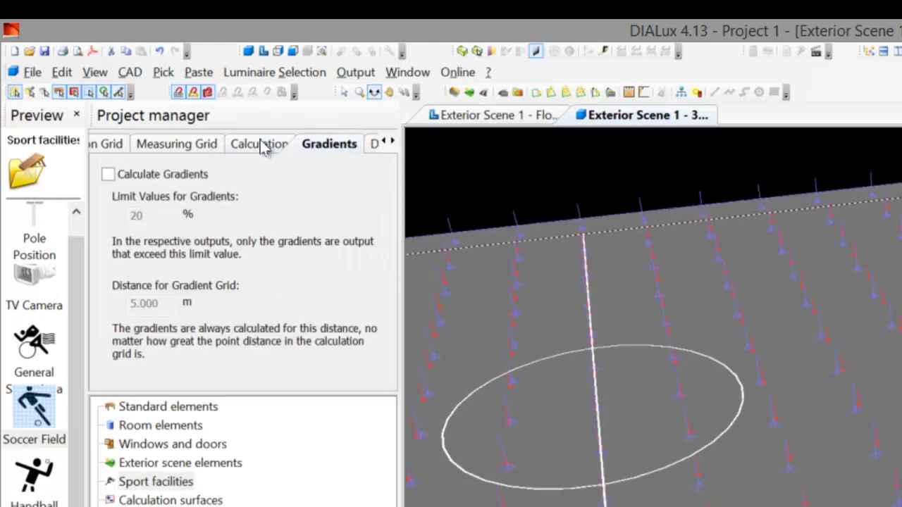
left_click(261, 145)
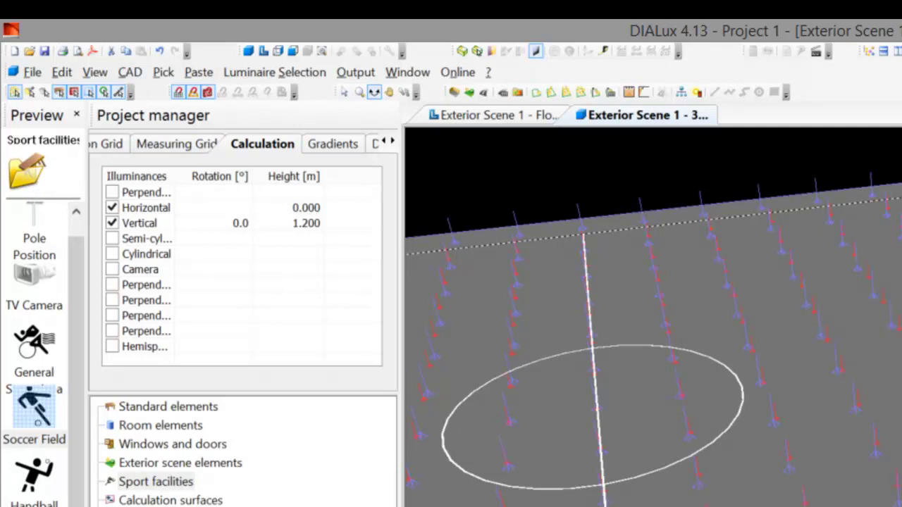
Step: Switch to the Hole 4 folder and open the Hoa Binh Golf Course Hole 4 Lighting Design Calc R1 report
scroll(652, 317, "down", 5)
left_click(377, 430)
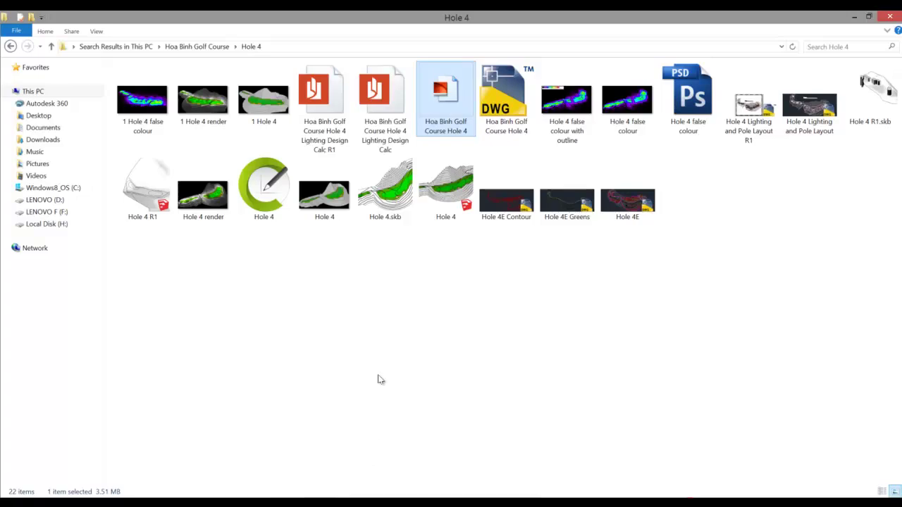
left_click(340, 112)
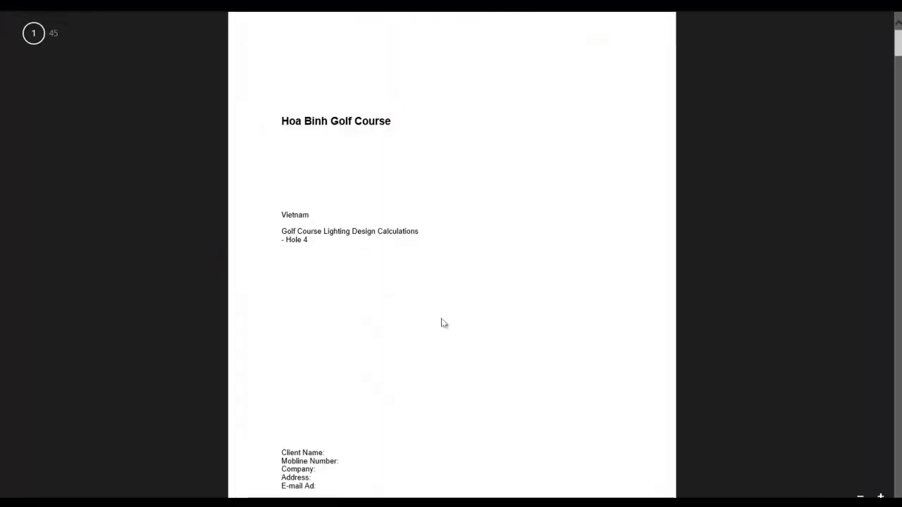
Step: Display the golf course lighting report as a two-page spread
scroll(441, 322, "down", 2)
scroll(443, 322, "down", 3)
right_click(443, 322)
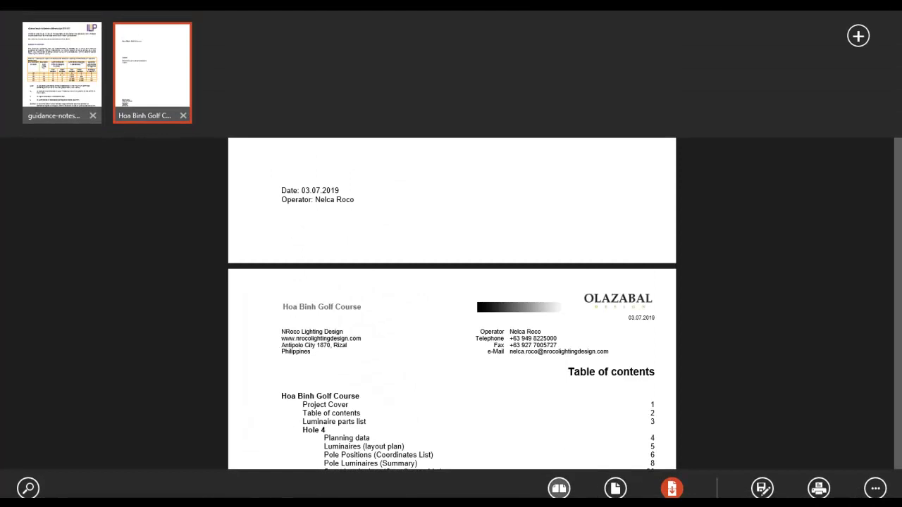
left_click(559, 488)
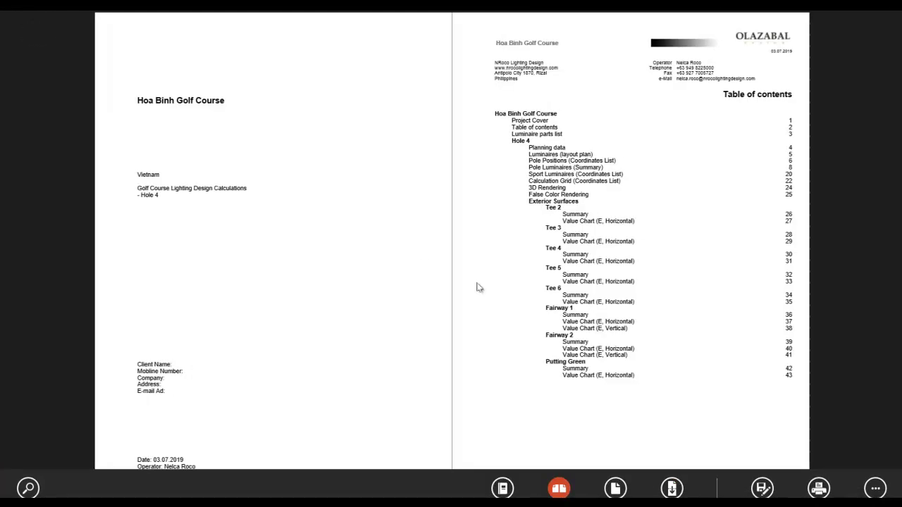
Step: Go to the report's Tee 2 summary and examine its title and horizontal illuminance results row
scroll(478, 287, "down", 1)
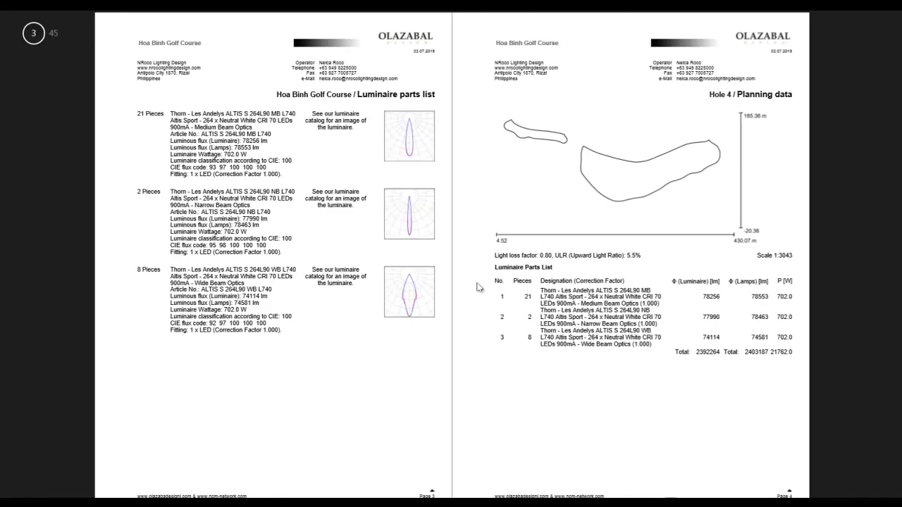
scroll(478, 292, "down", 11)
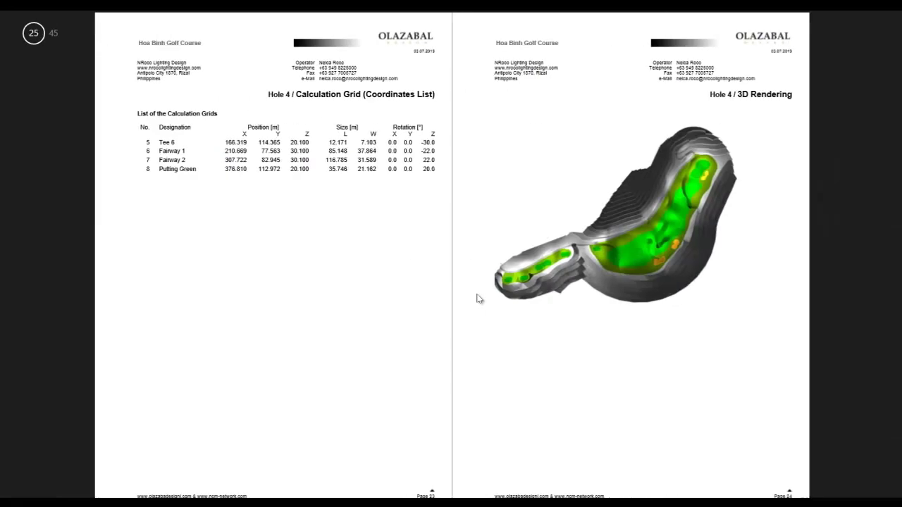
scroll(477, 299, "down", 1)
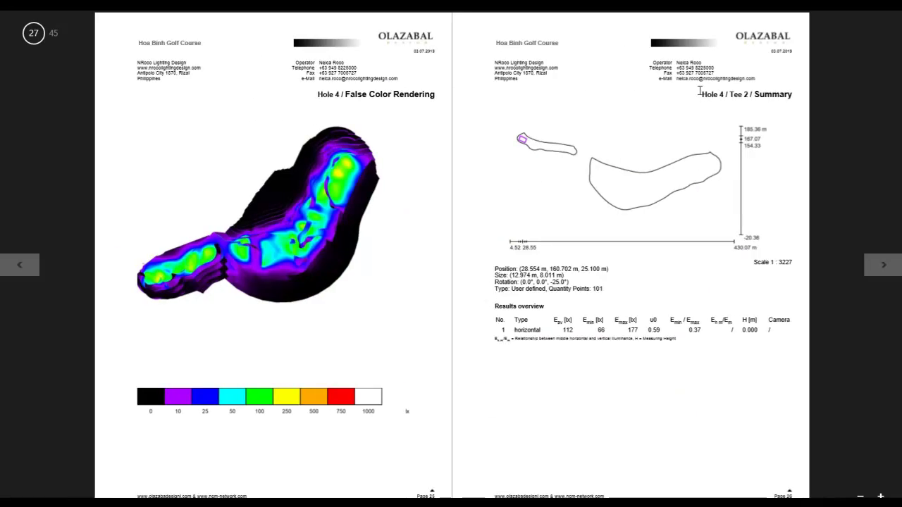
left_click_drag(700, 92, 775, 95)
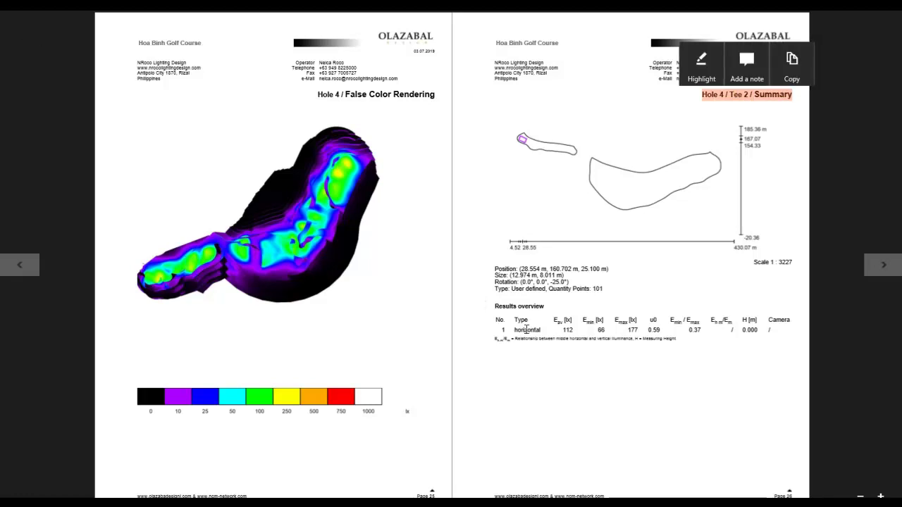
left_click_drag(514, 329, 752, 329)
left_click(618, 382)
Step: Page through the remaining tee summaries to the one listing horizontal and vertical illuminance, and examine its results overview
scroll(618, 383, "down", 3)
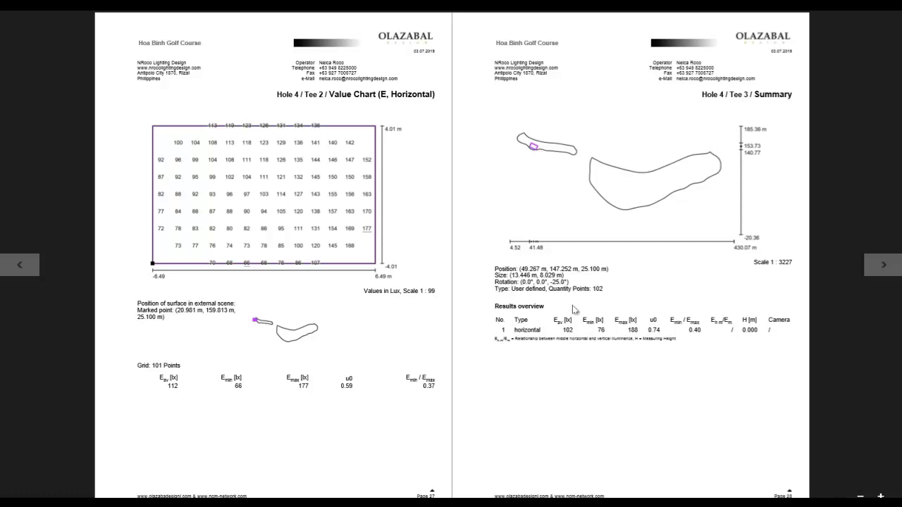
scroll(575, 310, "down", 3)
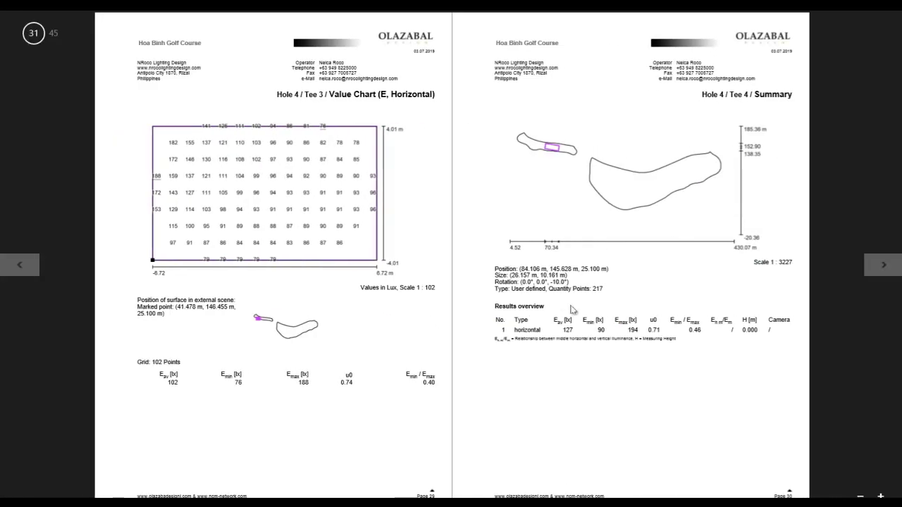
scroll(573, 310, "down", 1)
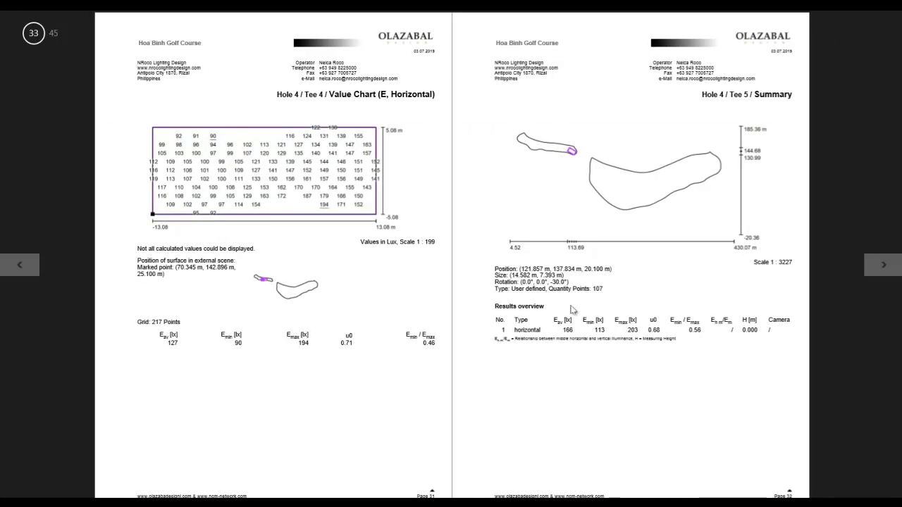
scroll(572, 310, "down", 1)
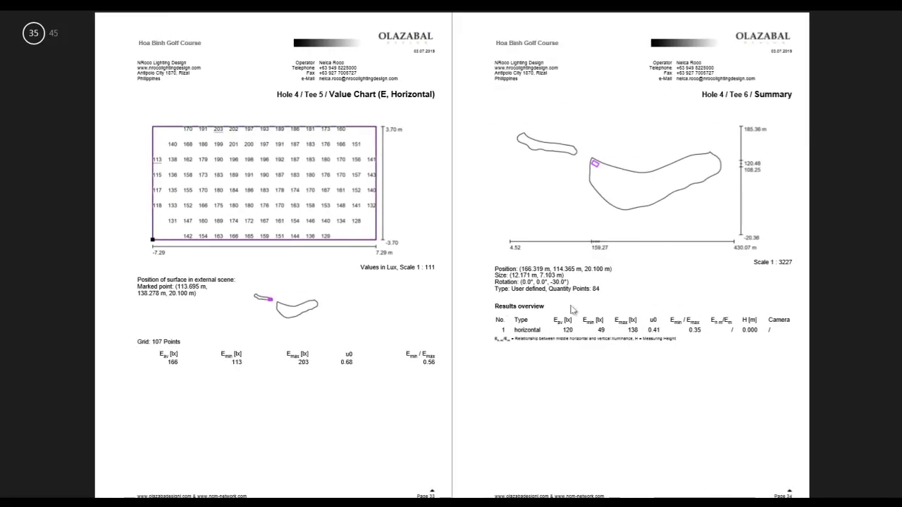
scroll(572, 310, "down", 1)
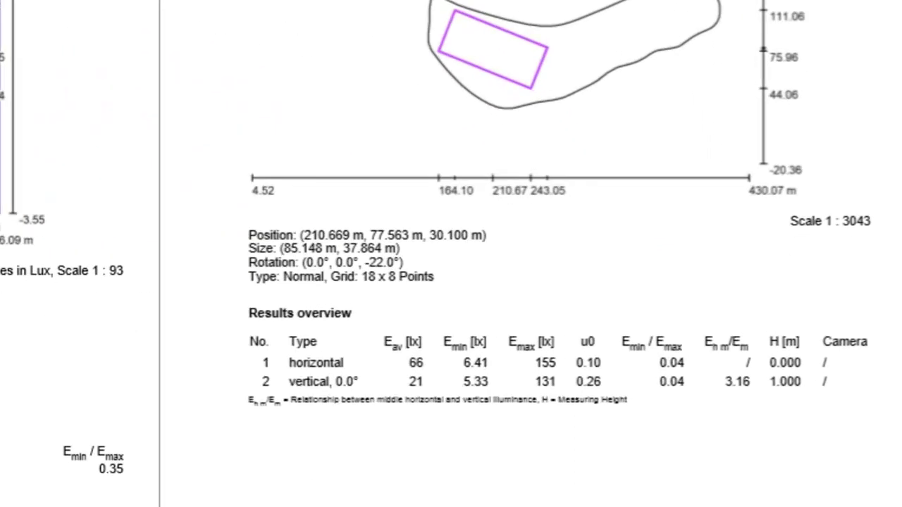
left_click_drag(267, 358, 845, 405)
left_click(829, 421)
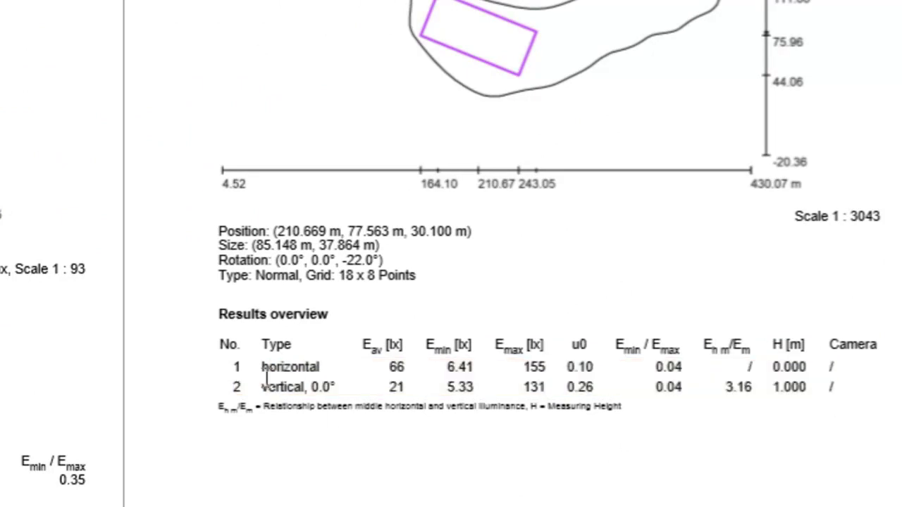
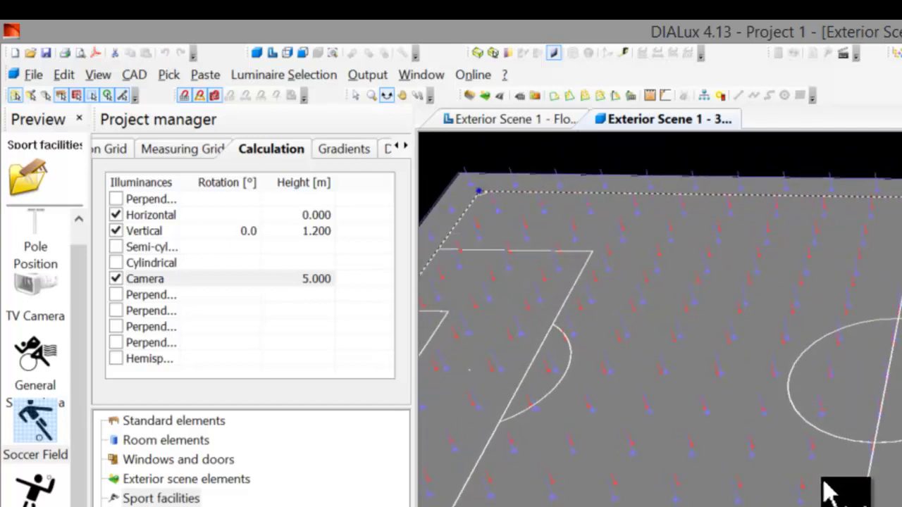
mouse_move(744, 502)
left_mouse_down()
mouse_move(758, 486)
mouse_move(753, 473)
mouse_move(754, 506)
mouse_move(740, 480)
mouse_move(736, 499)
left_mouse_up()
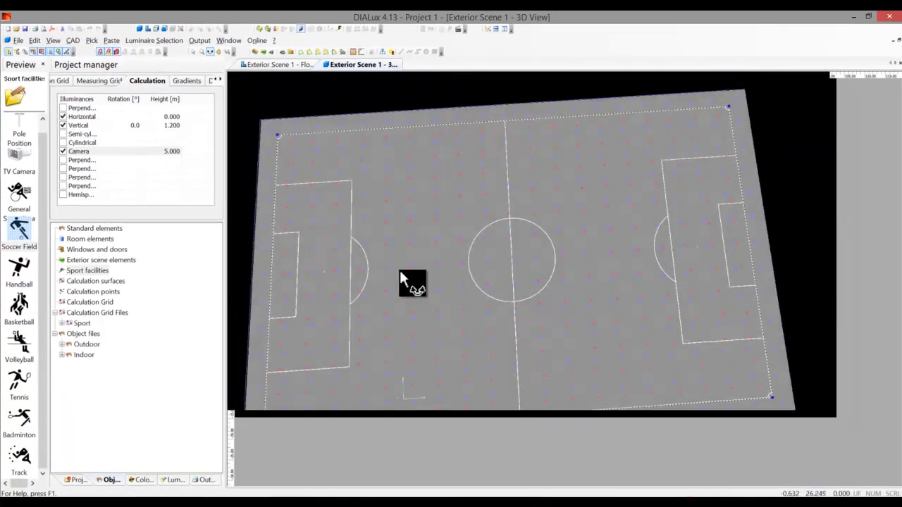
left_click_drag(399, 270, 396, 241)
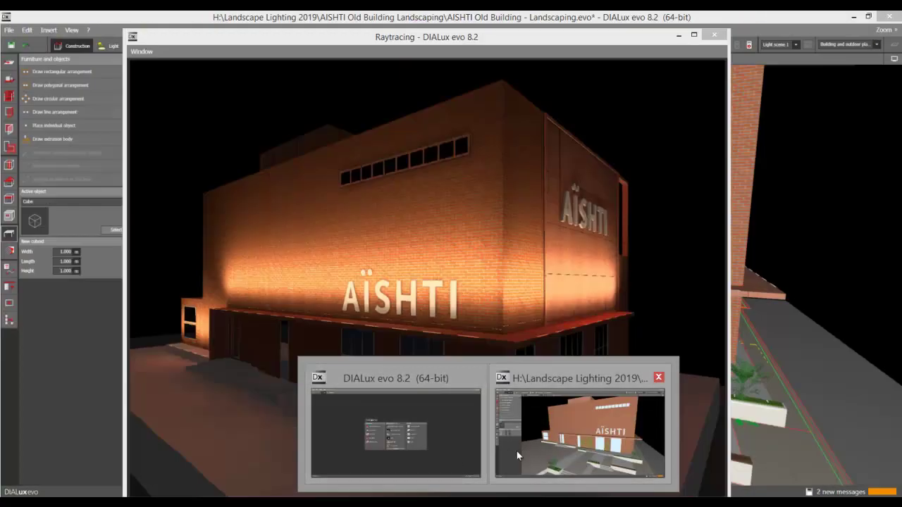
Step: Switch to the AISHTI Old Building landscaping project in DIALux evo, minimize the raytracing window and view the front facade
left_click(512, 448)
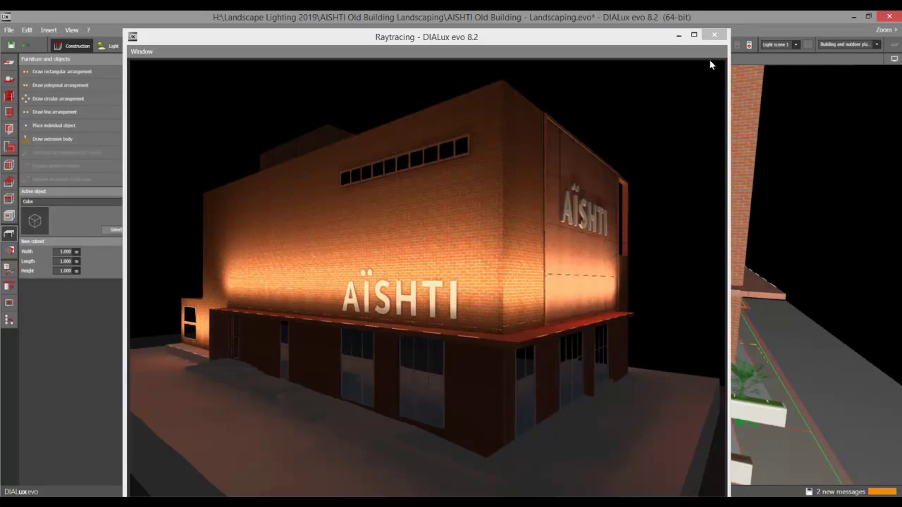
left_click(679, 35)
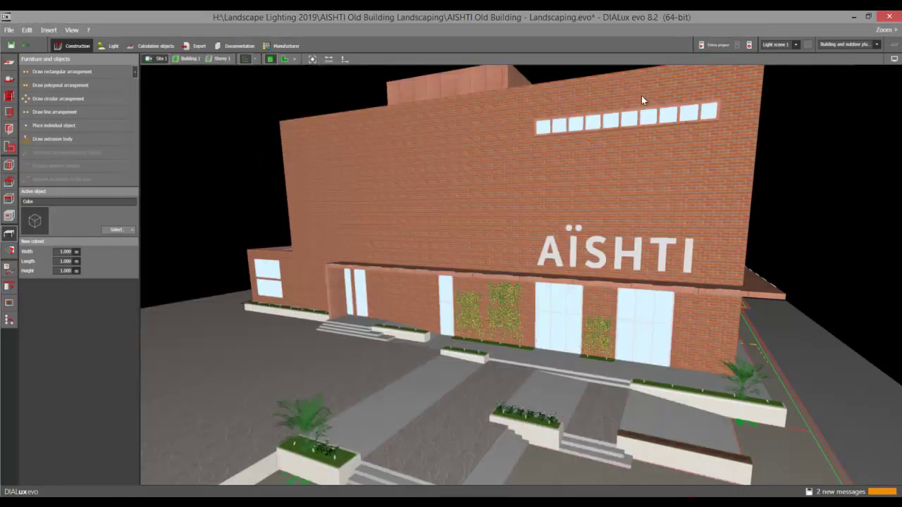
mouse_move(426, 366)
right_mouse_down()
mouse_move(441, 367)
mouse_move(416, 366)
right_mouse_up()
middle_click_drag(416, 366, 458, 423)
right_click_drag(414, 379, 445, 382)
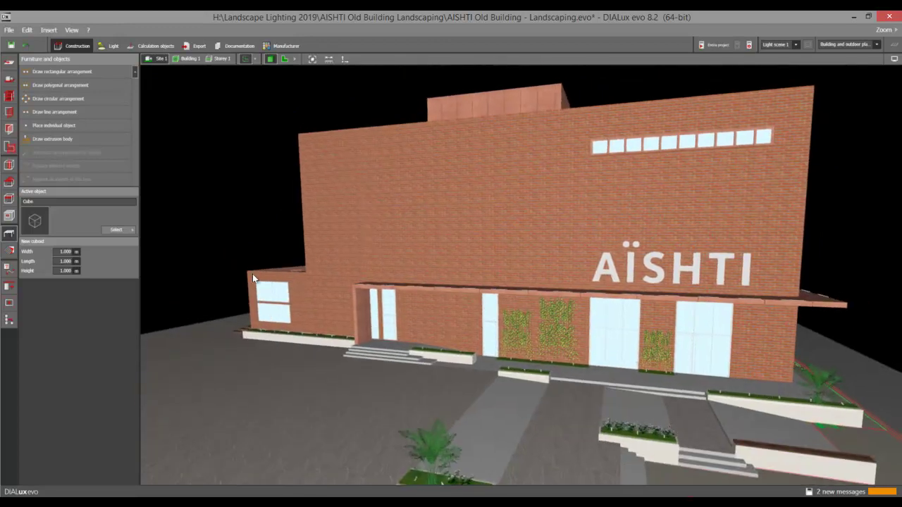
middle_click_drag(253, 278, 254, 266)
right_click_drag(205, 250, 205, 242)
mouse_move(205, 242)
middle_mouse_down()
mouse_move(215, 264)
mouse_move(217, 242)
middle_mouse_up()
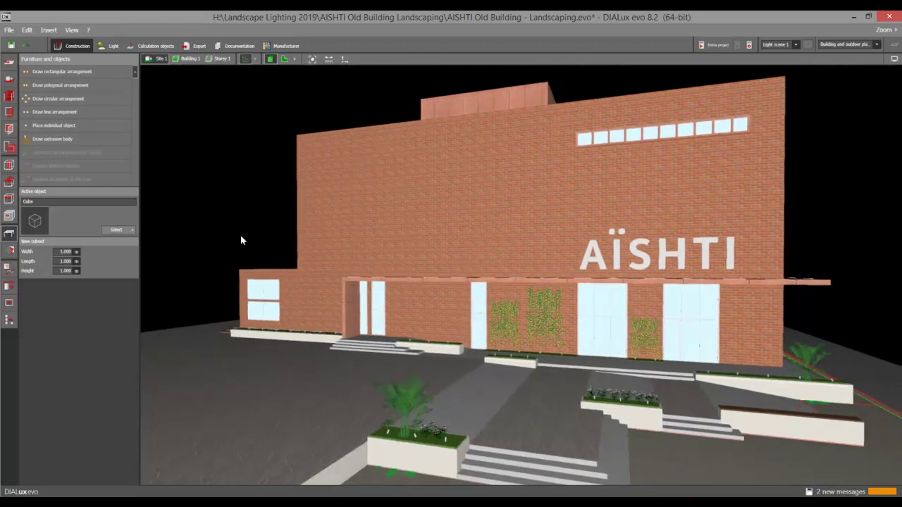
Step: Draw a rectangular calculation surface on the upper brick facade, beside the AISHTI sign and above the entrance
left_click(154, 45)
right_click_drag(215, 146, 220, 169)
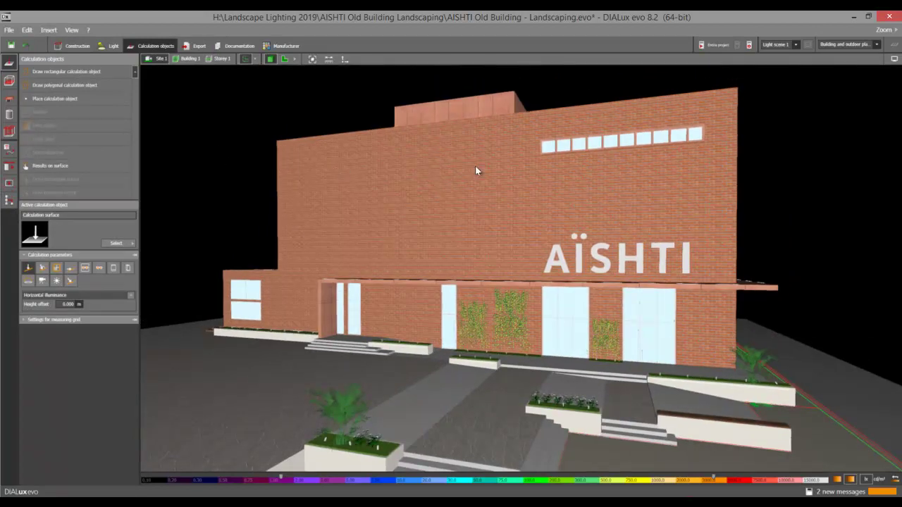
mouse_move(196, 73)
left_mouse_down()
mouse_move(306, 176)
mouse_move(322, 177)
mouse_move(244, 181)
mouse_move(260, 181)
mouse_move(244, 172)
left_mouse_up()
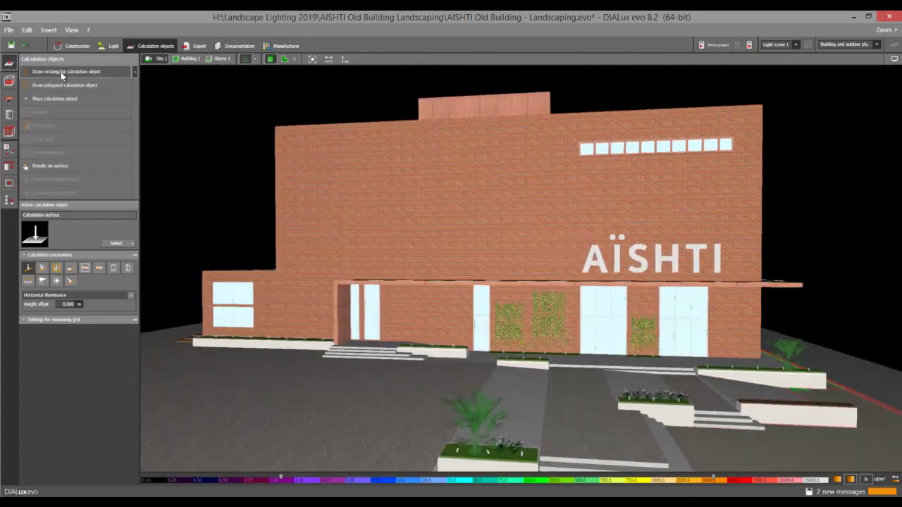
left_click(64, 71)
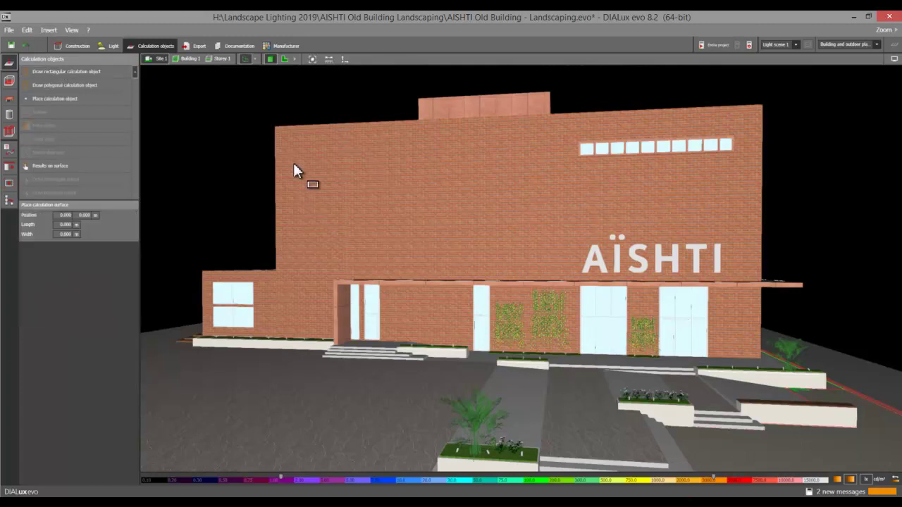
left_click(332, 150)
left_click(474, 145)
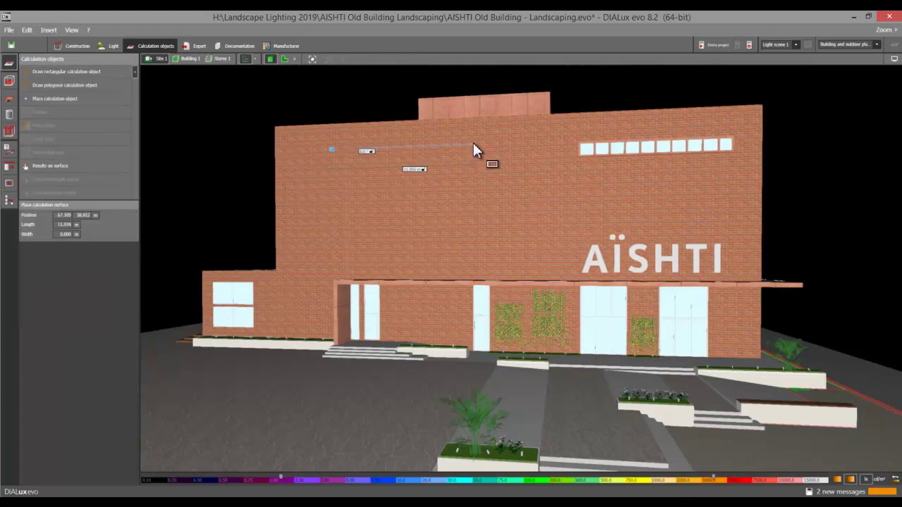
left_click(454, 262)
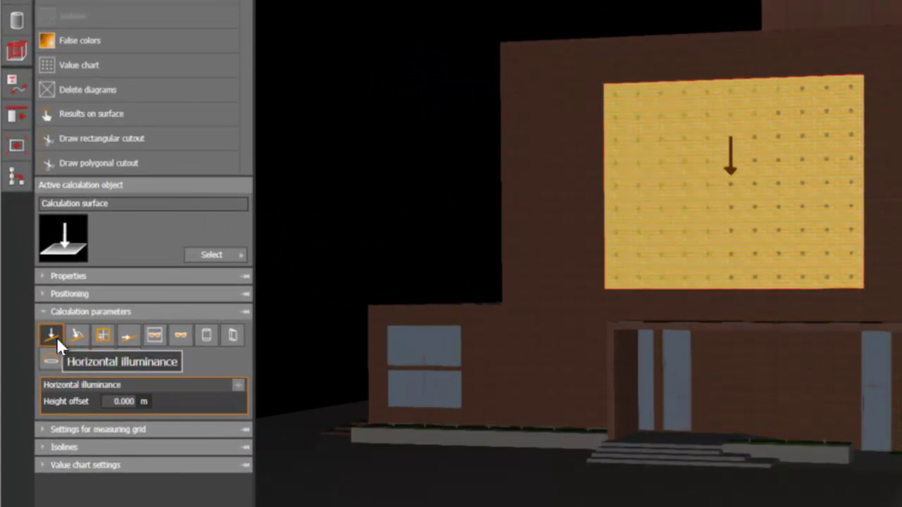
Step: Add vertical illuminance to the facade calculation surface and inspect its measuring direction arrow
left_click(126, 334)
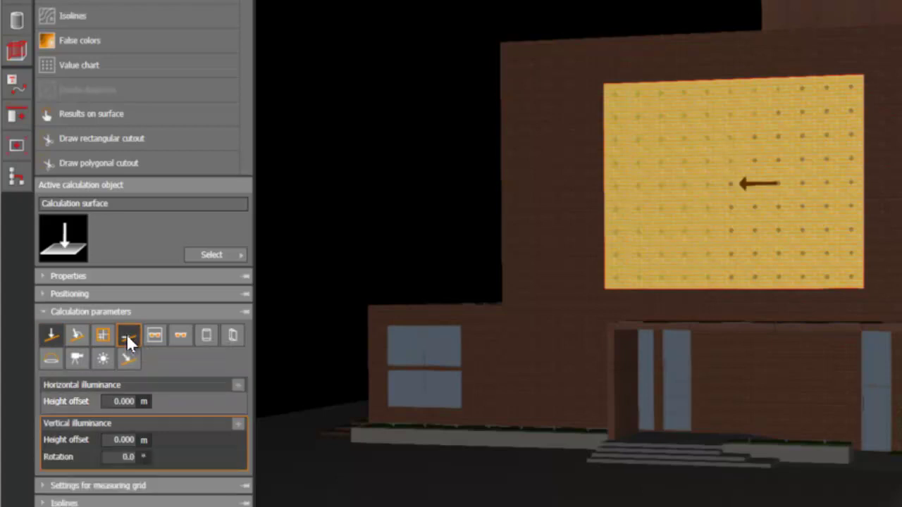
left_click_drag(416, 188, 648, 412)
scroll(649, 404, "up", 1)
middle_click_drag(639, 379, 646, 360)
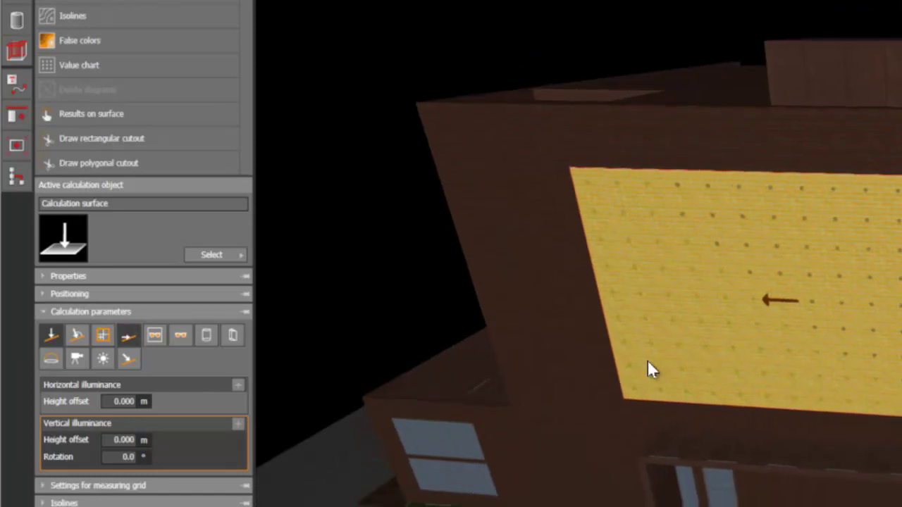
scroll(647, 360, "up", 1)
middle_click_drag(500, 323, 544, 323)
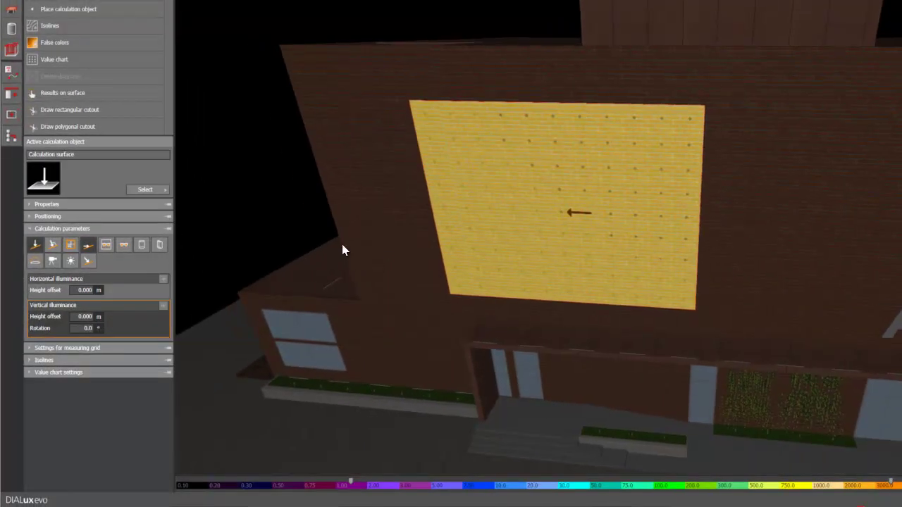
Step: Remove horizontal illuminance from the facade calculation surface, set the vertical illuminance rotation to 270° and deselect the surface
left_click(36, 248)
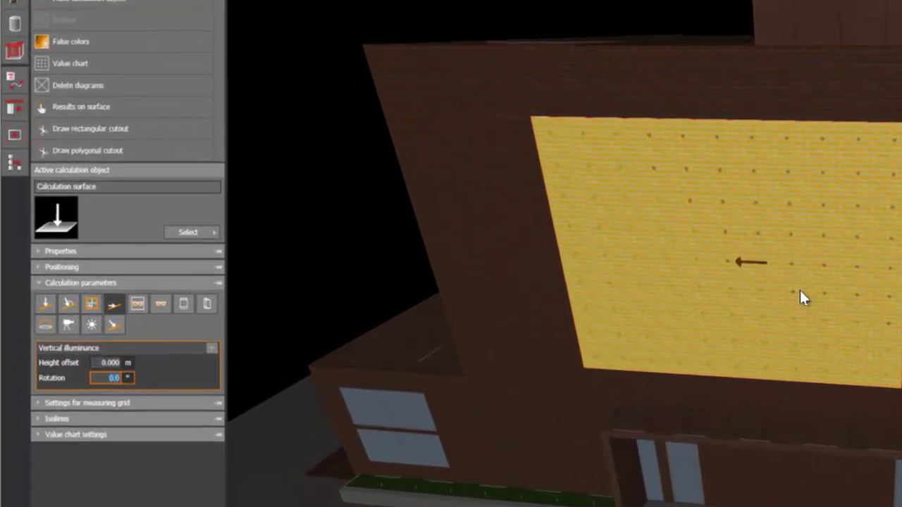
type("270")
key("Return")
left_click_drag(840, 216, 449, 299)
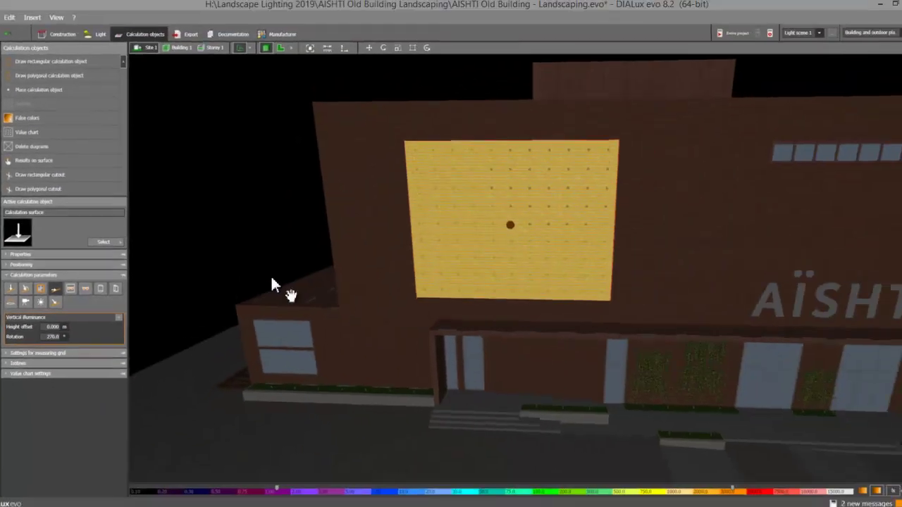
left_click_drag(271, 277, 229, 233)
left_click(262, 198)
Step: Draw a rectangular calculation surface of about 6.1 by 9.6 m on the ground in front of the building
middle_click_drag(228, 229, 258, 164)
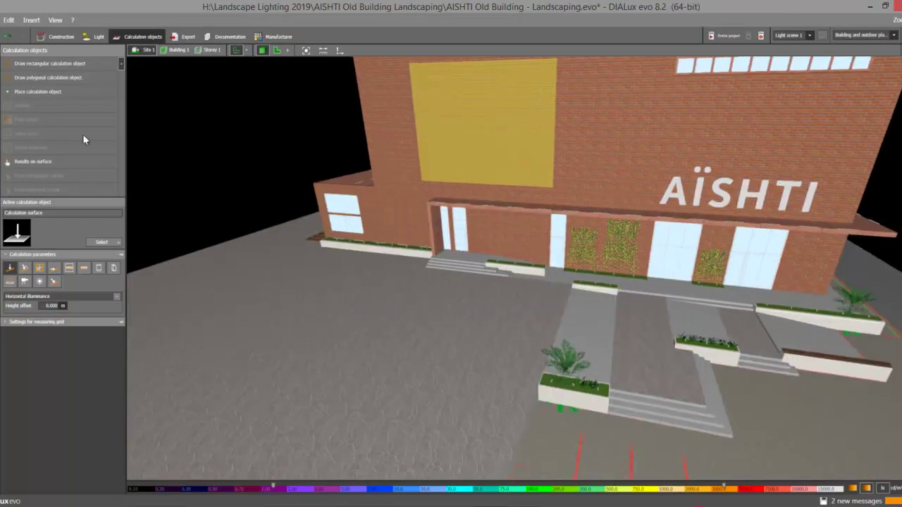
left_click(56, 64)
left_click(268, 346)
left_click(343, 296)
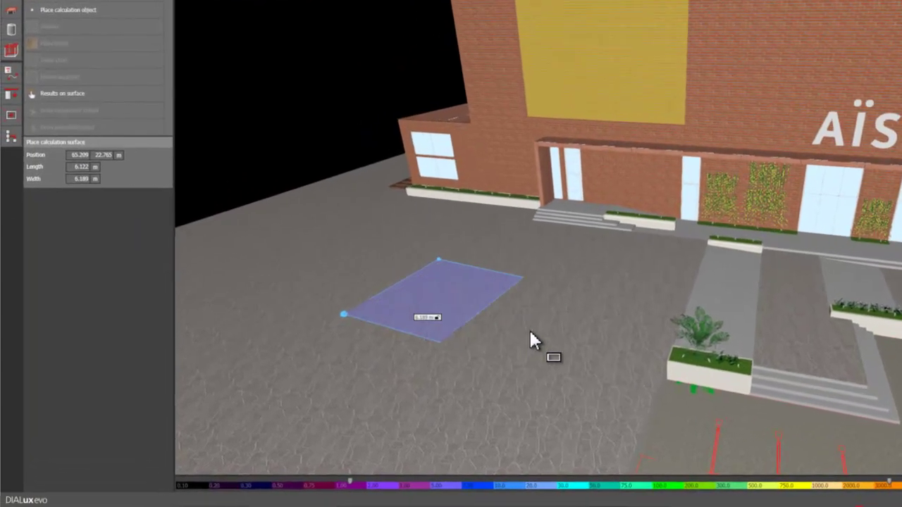
left_click(415, 368)
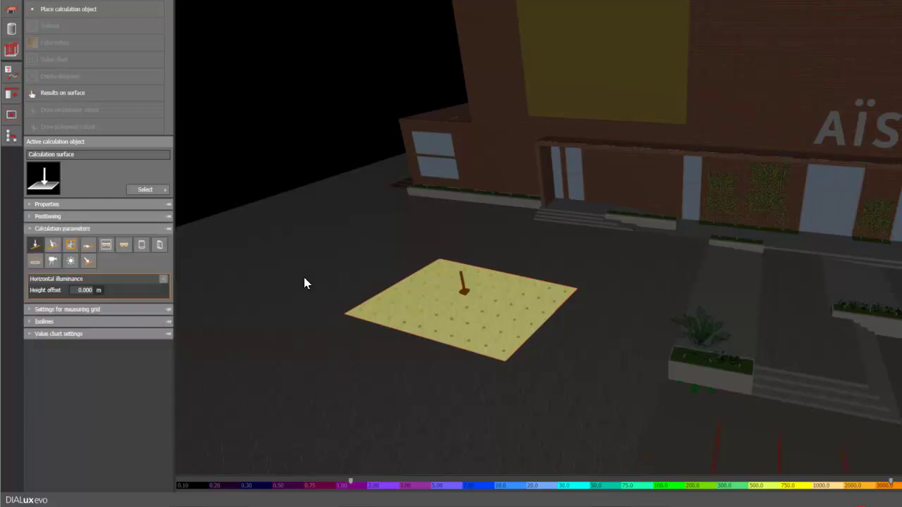
Step: Switch the ground calculation surface from horizontal to vertical illuminance and inspect its direction arrow from several angles
mouse_move(277, 164)
right_mouse_down()
mouse_move(286, 143)
mouse_move(298, 150)
mouse_move(279, 158)
right_mouse_up()
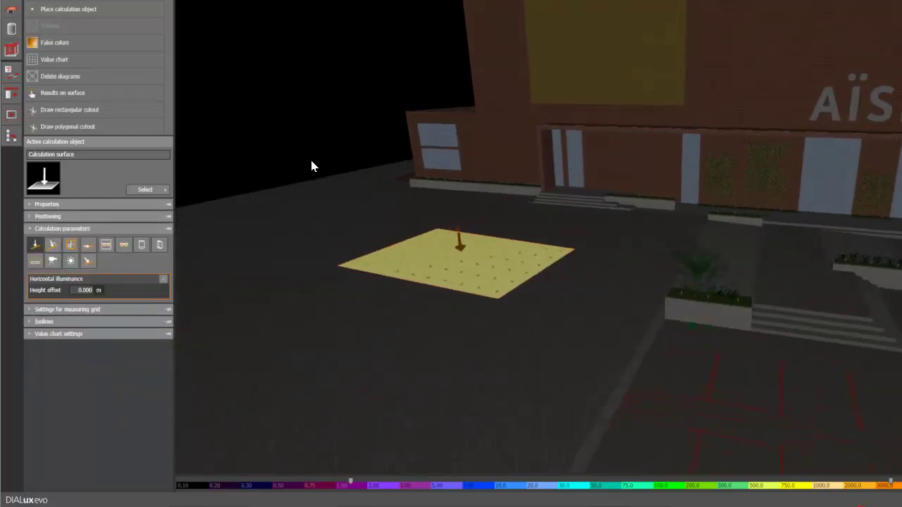
left_click(88, 246)
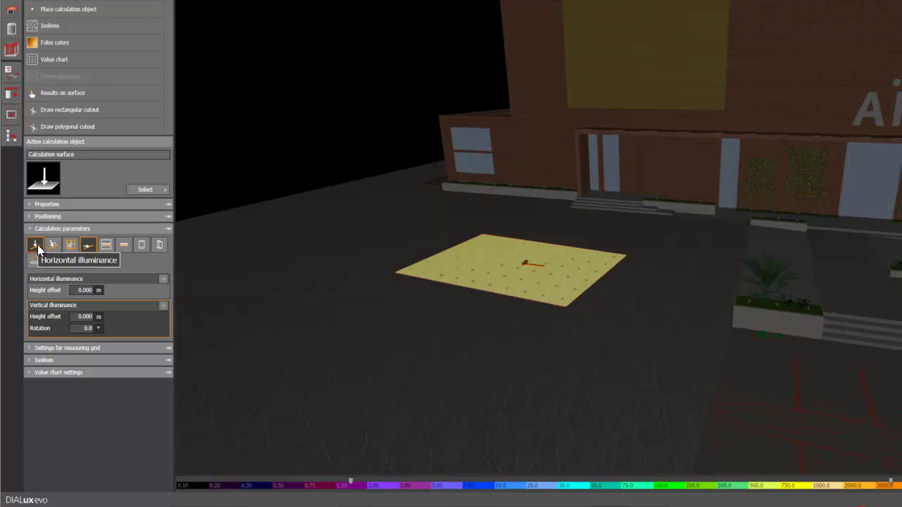
mouse_move(334, 128)
right_mouse_down()
mouse_move(320, 153)
mouse_move(310, 138)
mouse_move(335, 139)
right_mouse_up()
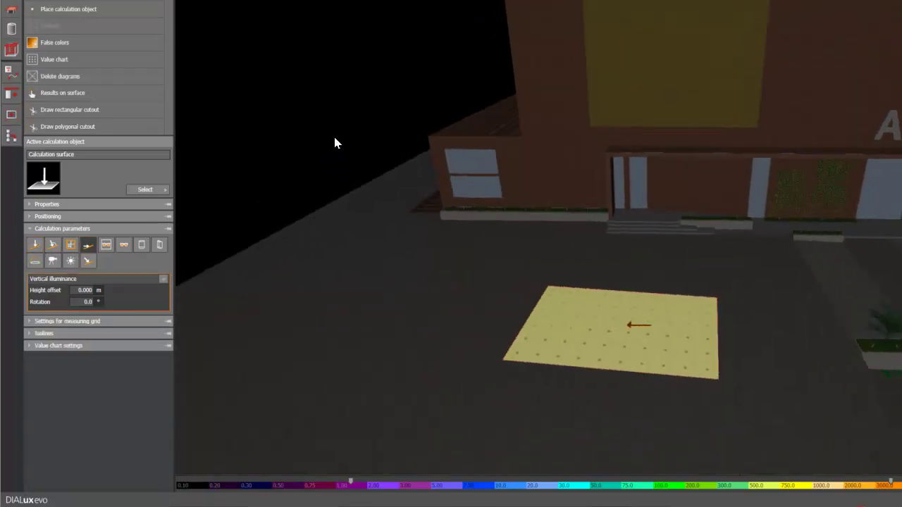
middle_click_drag(335, 139, 337, 135)
right_click_drag(338, 136, 280, 130)
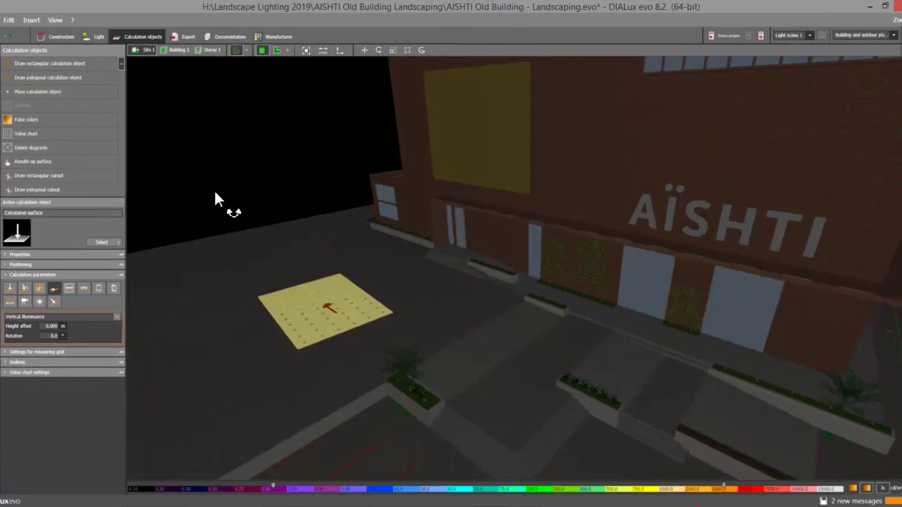
middle_click_drag(215, 193, 246, 253)
right_click_drag(257, 256, 235, 255)
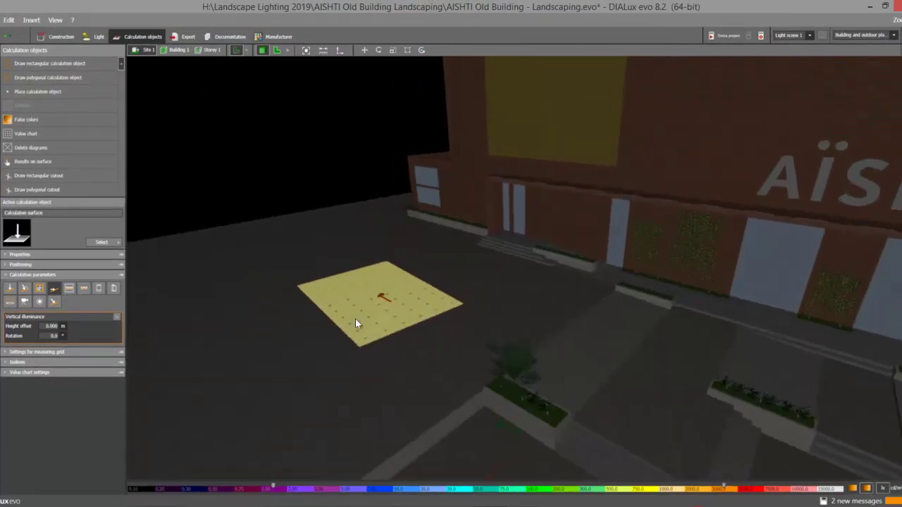
scroll(355, 322, "up", 2)
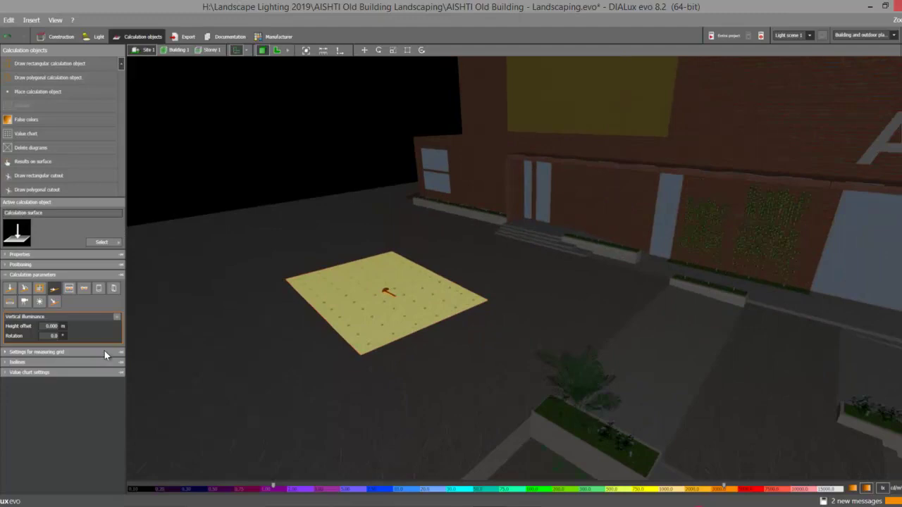
Step: Set the ground calculation surface's Z position to 5 m and check its raised placement
left_click(48, 255)
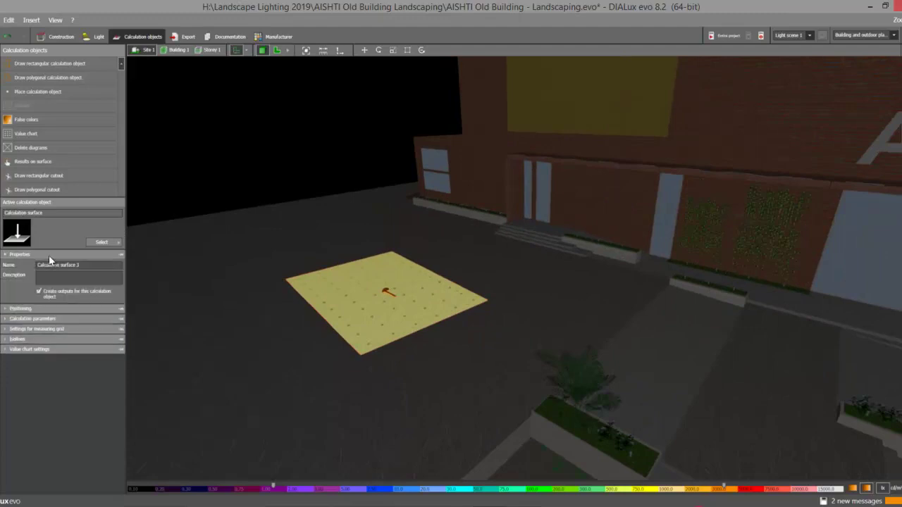
left_click(19, 307)
left_click(88, 275)
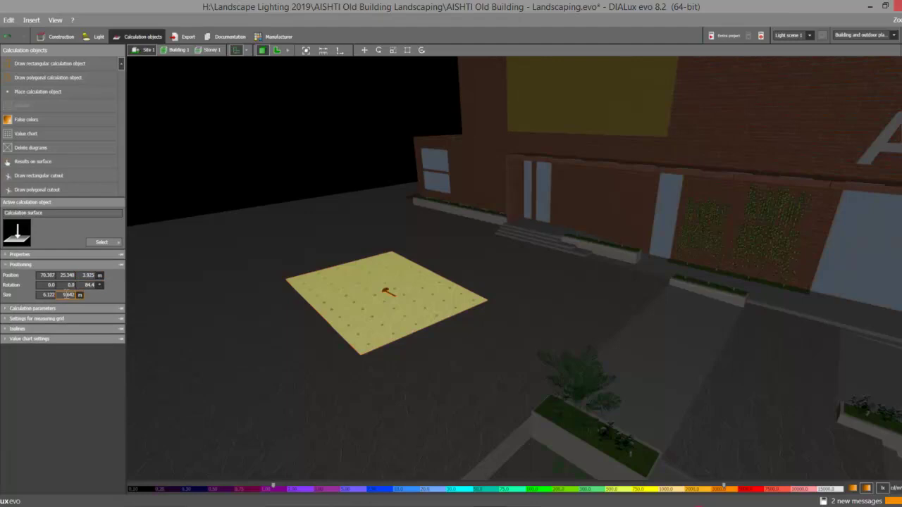
left_click(87, 275)
type("5")
key("Return")
right_click_drag(246, 150, 245, 139)
middle_click_drag(246, 146, 291, 167)
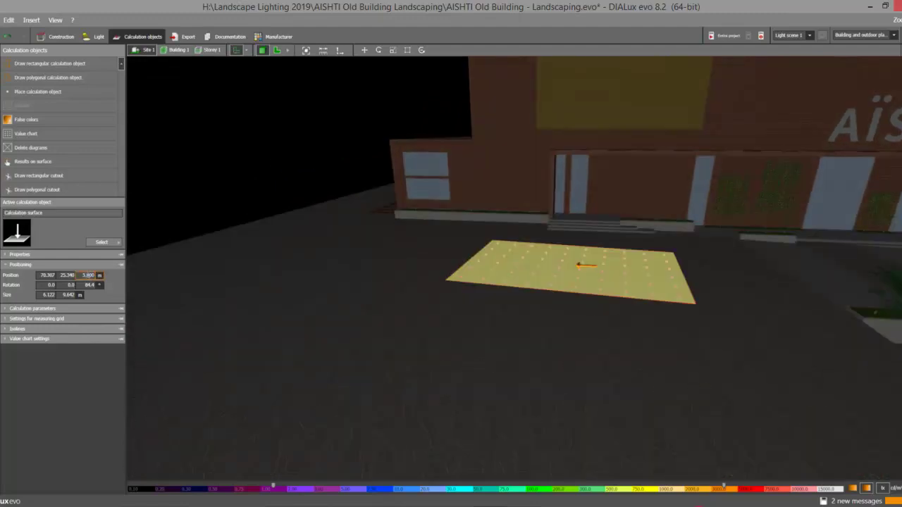
Step: Set the ground calculation surface's Z position to 7 m and check its height against the building
type("7")
key("Return")
middle_click_drag(255, 150, 216, 191)
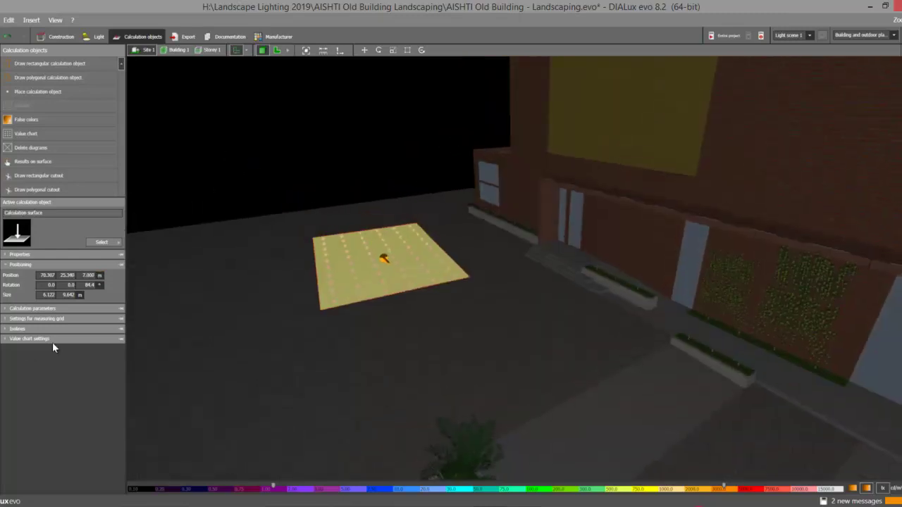
Step: Set the ground calculation surface's measuring grid distance to 2 m in both X and Y and check the point spacing
left_click(24, 327)
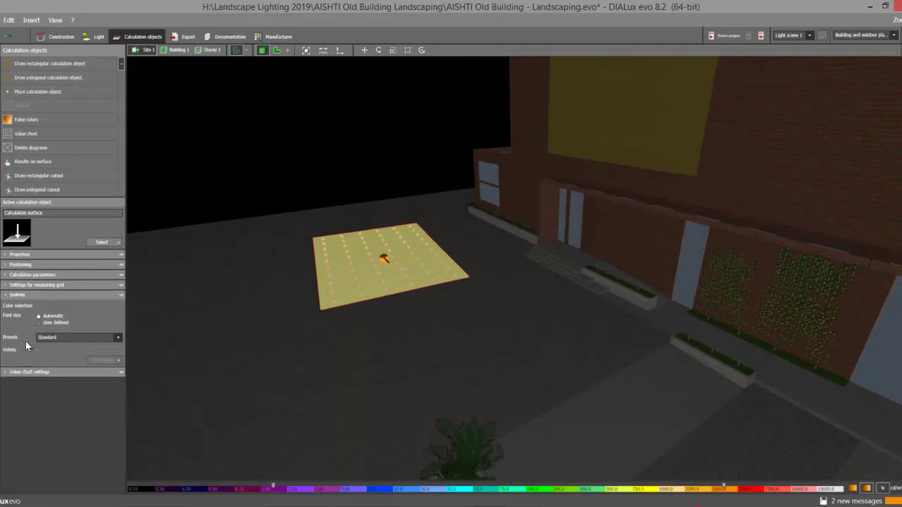
left_click(22, 374)
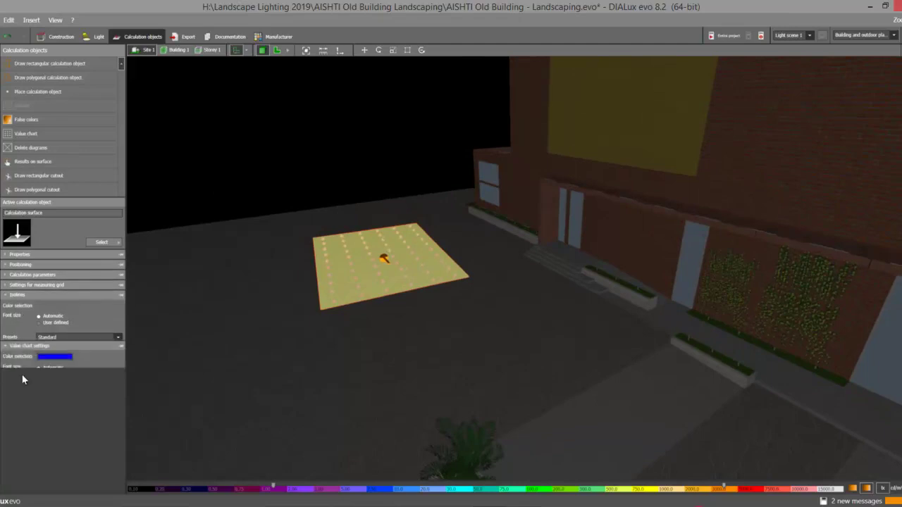
left_click(5, 287)
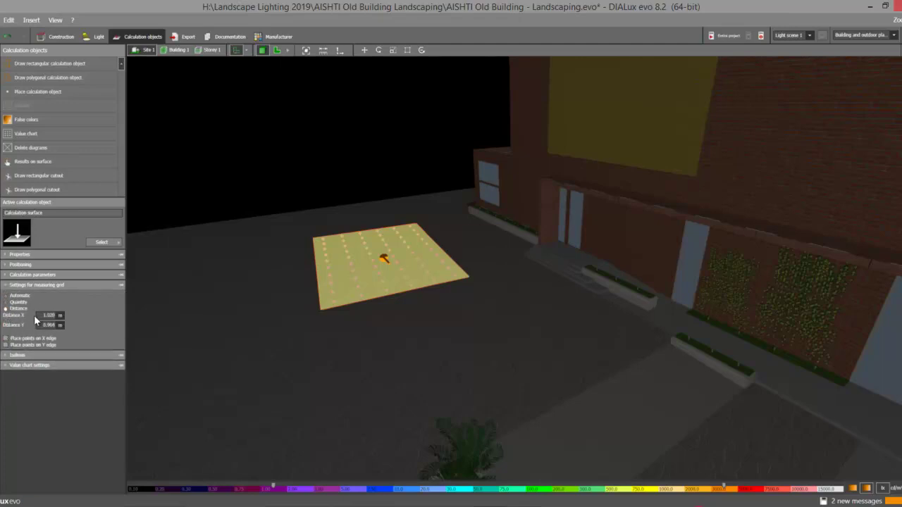
type("2")
left_click(49, 326)
type("2")
left_click(43, 317)
right_click_drag(215, 178, 292, 269)
middle_click_drag(292, 270, 195, 312)
scroll(192, 278, "down", 6)
scroll(192, 312, "down", 2)
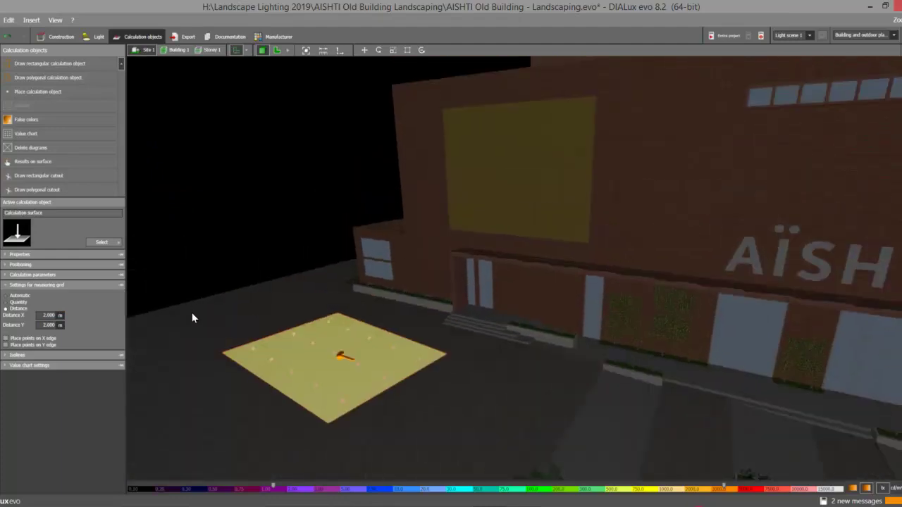
scroll(190, 313, "up", 3)
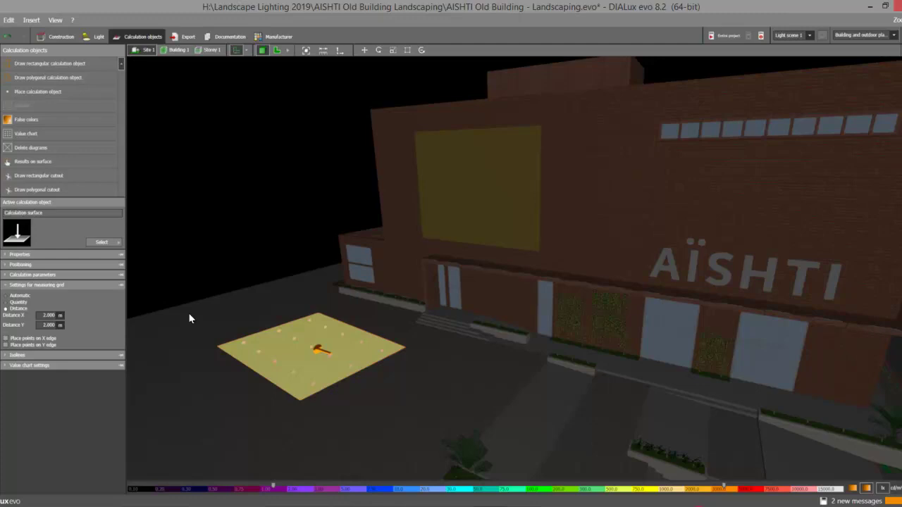
right_click_drag(244, 292, 234, 269)
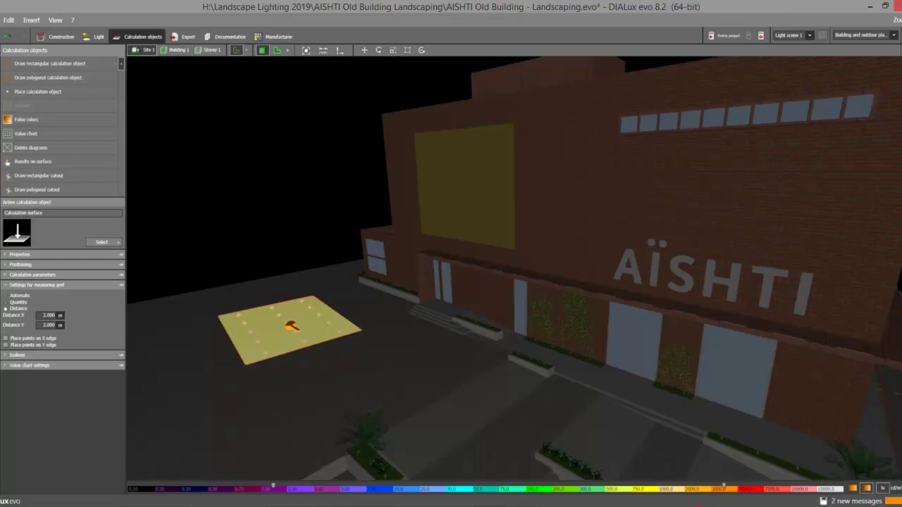
Step: Switch to the web browser and review the instructor's Udemy course list, previewing Football Lighting Design w/ Camera using Dialux
key("alt+Tab")
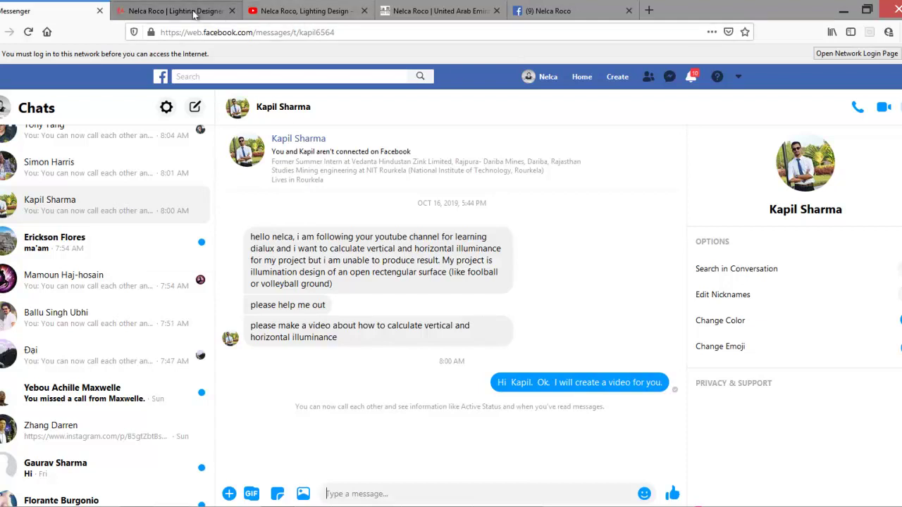
left_click(194, 12)
scroll(336, 173, "down", 3)
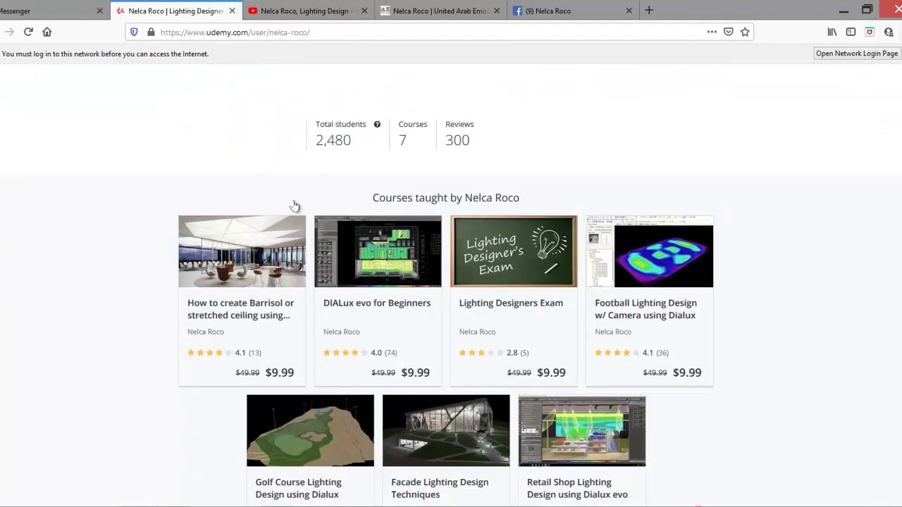
scroll(294, 206, "down", 1)
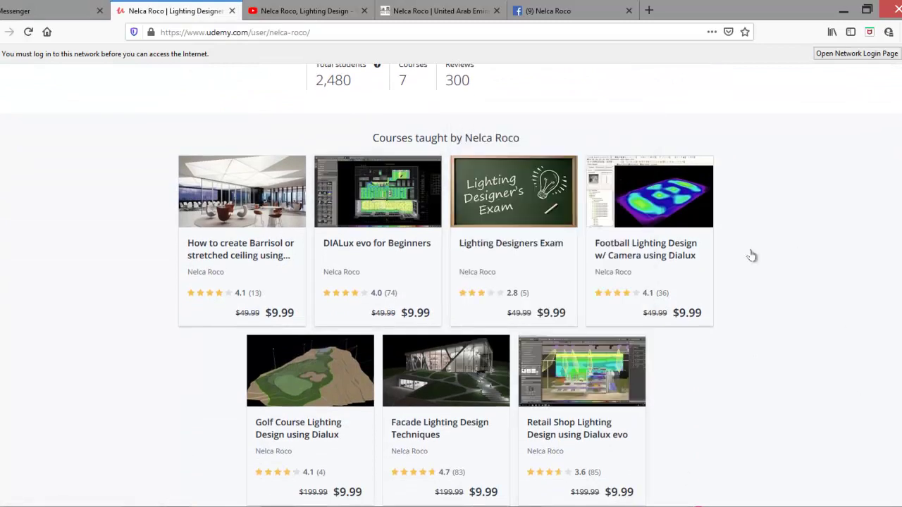
mouse_move(644, 288)
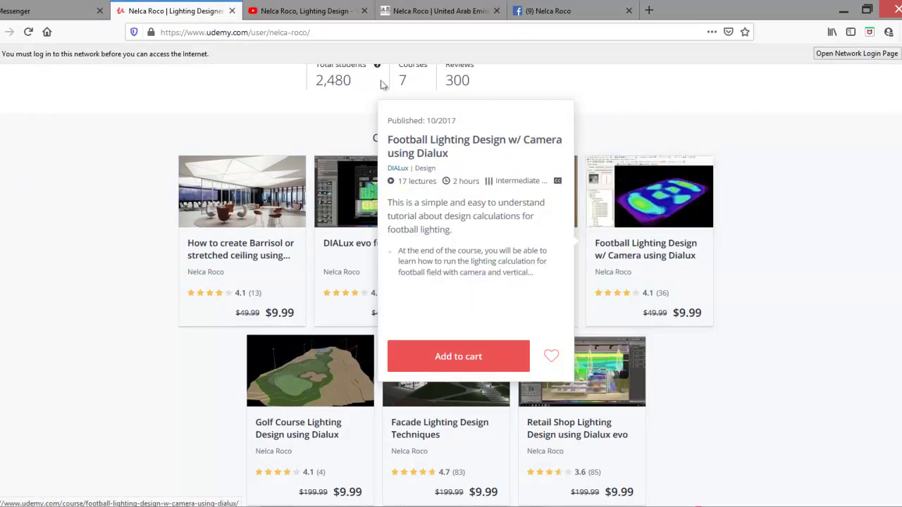
Step: Go through the lighting designer's open web pages: the YouTube channel, the lighting design website and the Facebook profile
left_click(321, 11)
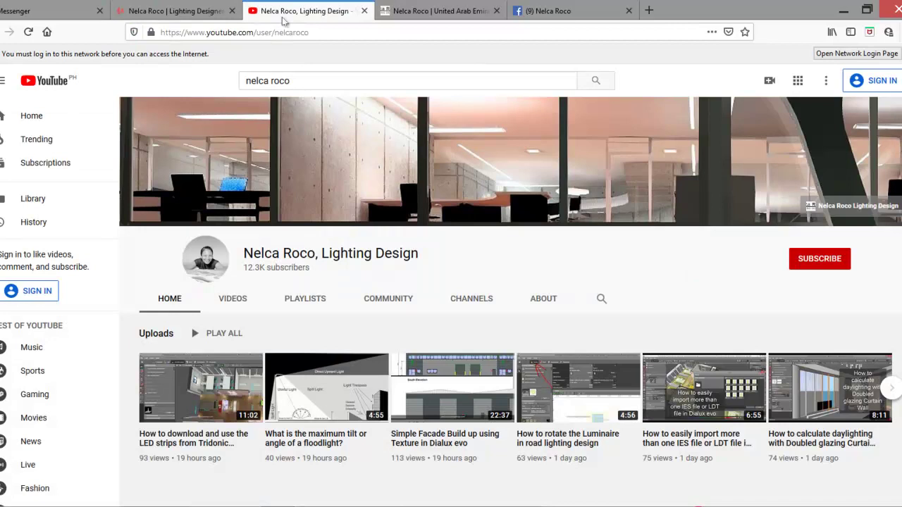
left_click(226, 11)
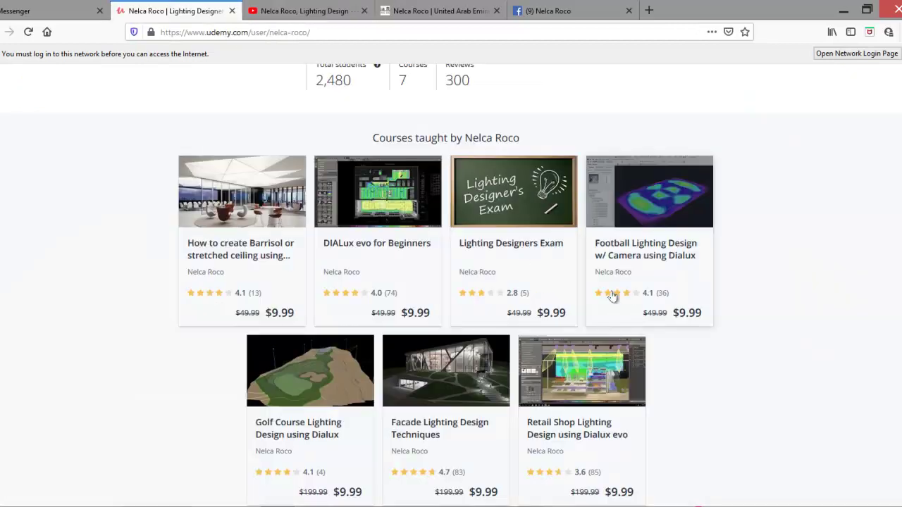
left_click(290, 13)
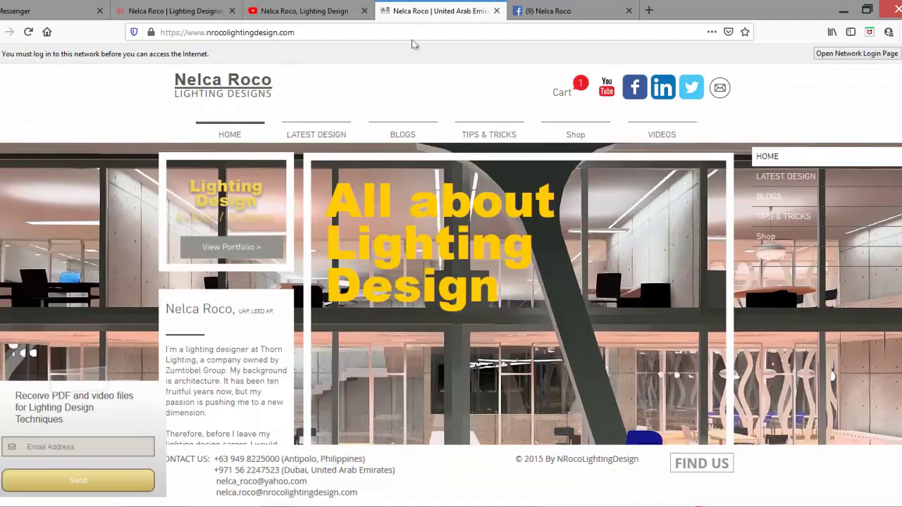
left_click(418, 13)
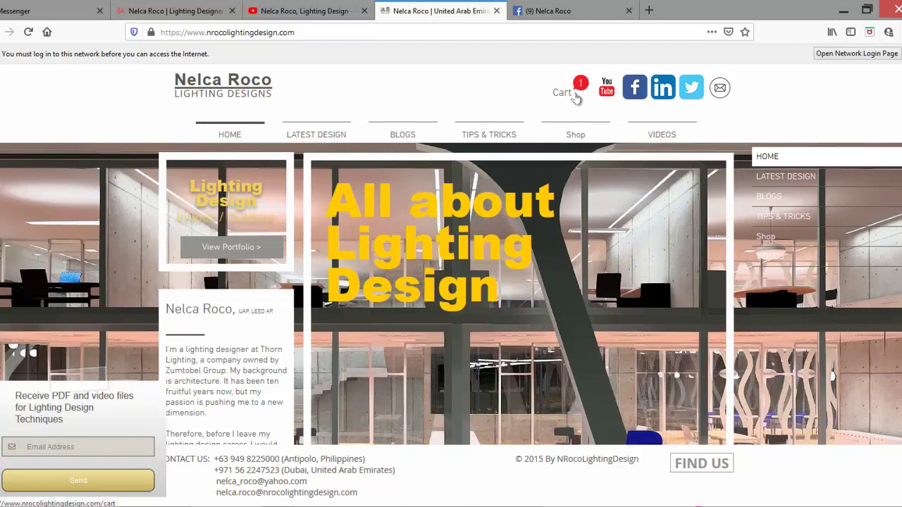
left_click(578, 12)
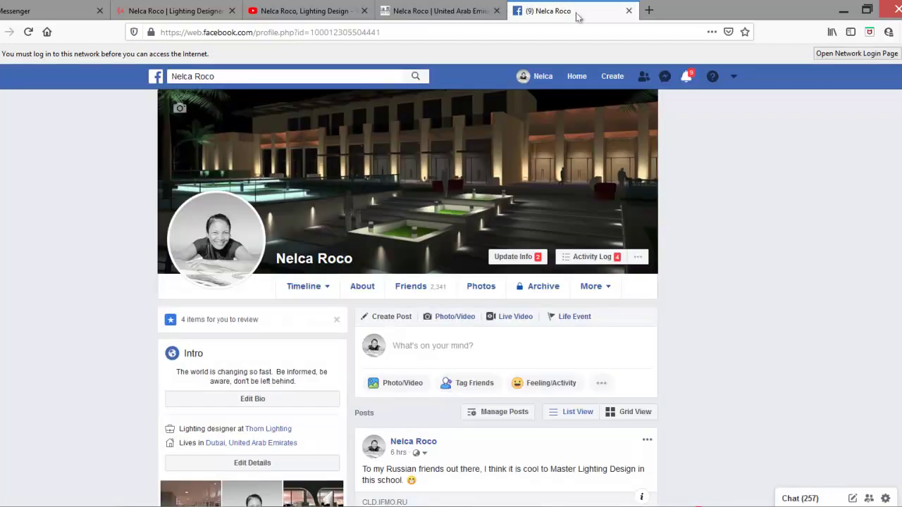
Step: Switch to DIALux 4.13 and view the soccer field with its calculation grid points from a slightly different angle
left_click(451, 12)
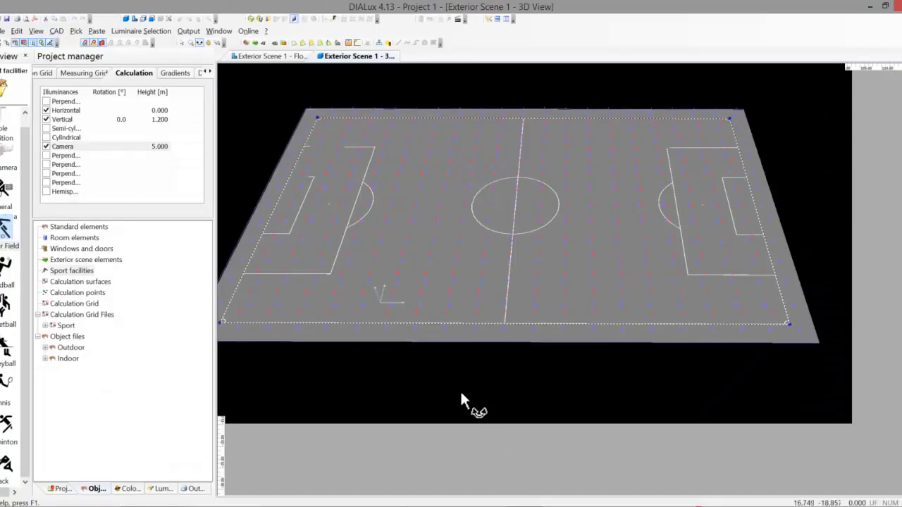
left_click_drag(464, 396, 469, 397)
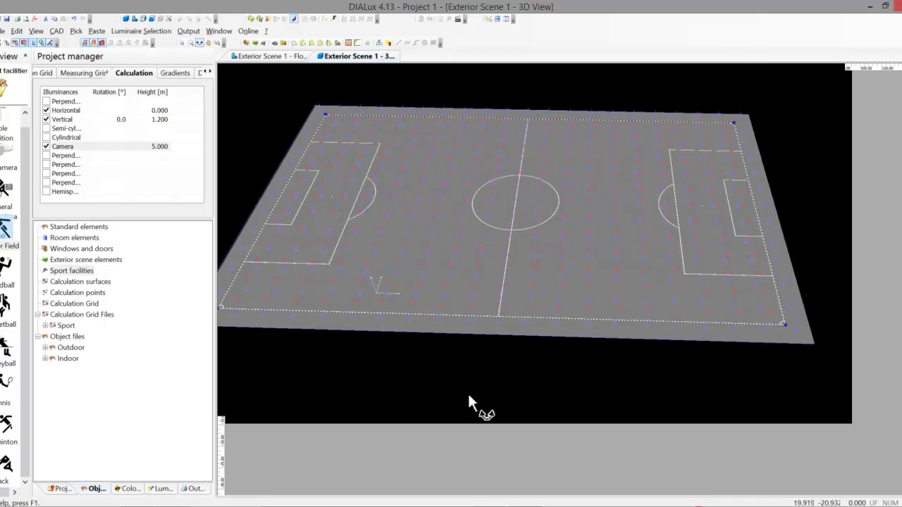